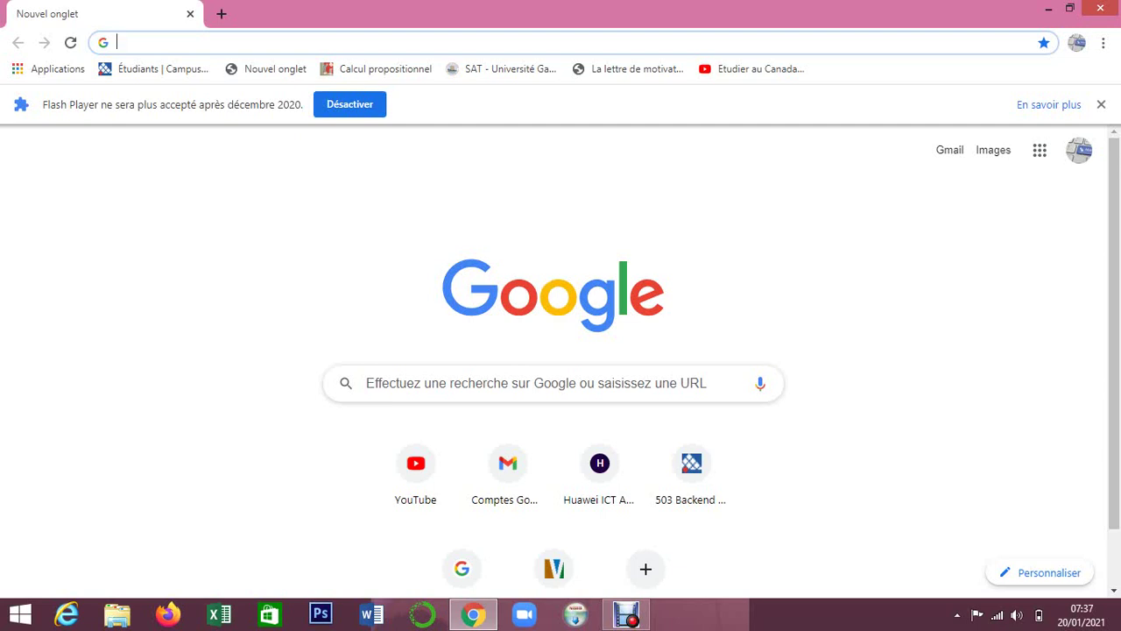
# Run a Google search for 'accueille campus france' from the address-bar suggestion.
pyautogui.write('ac')
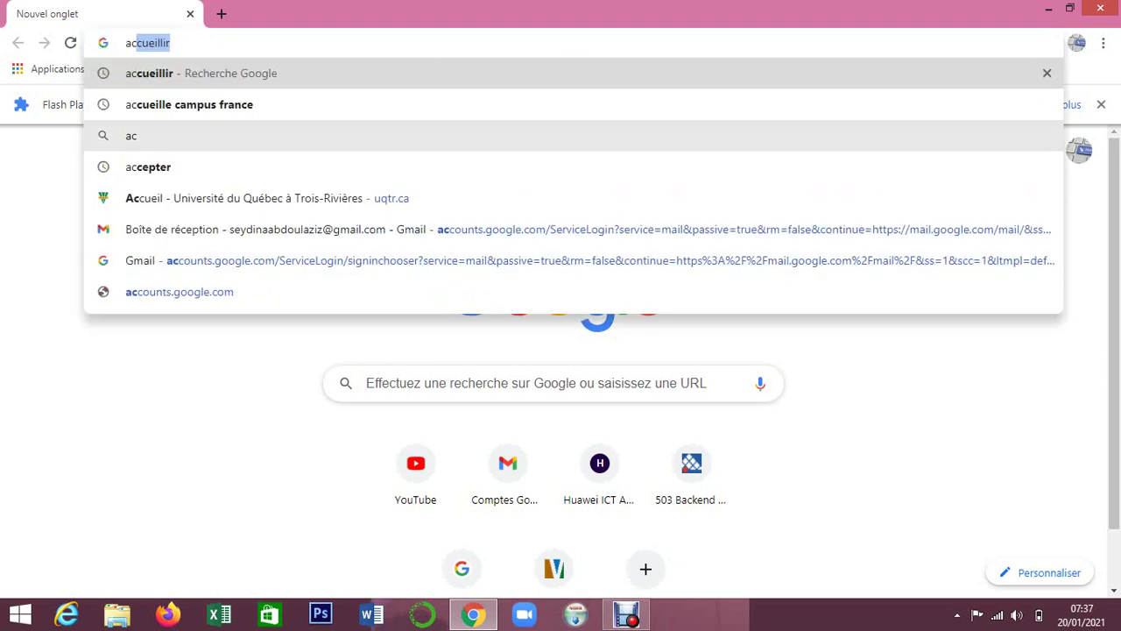
pyautogui.click(359, 104)
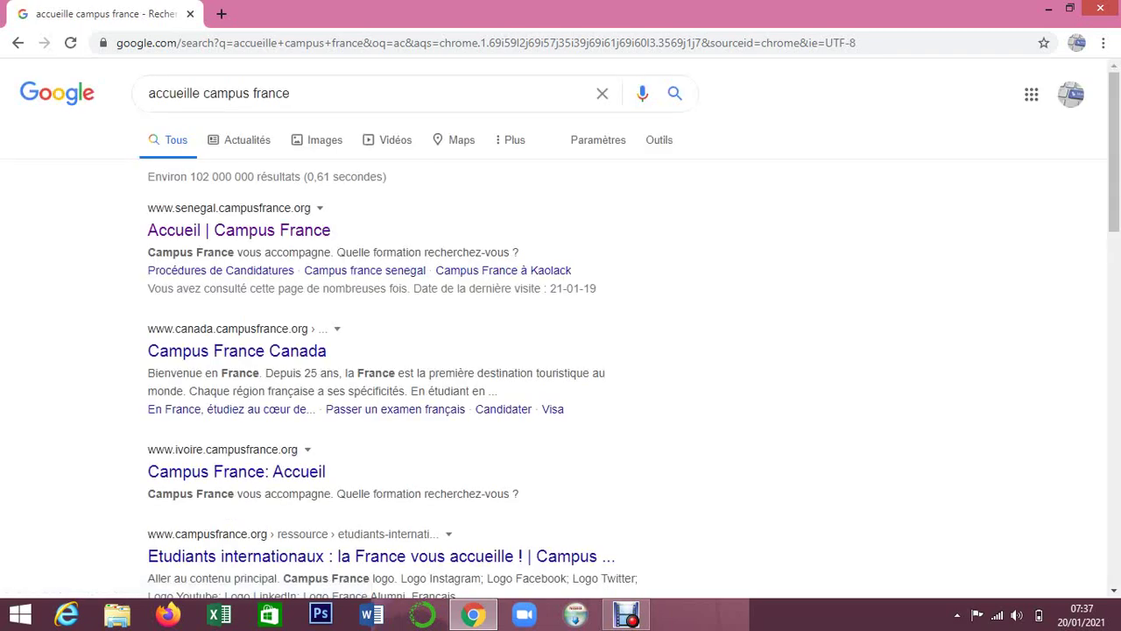
# Go to the Campus France Sénégal homepage and open the 'Etude en France' portal in a new tab.
pyautogui.click(238, 229)
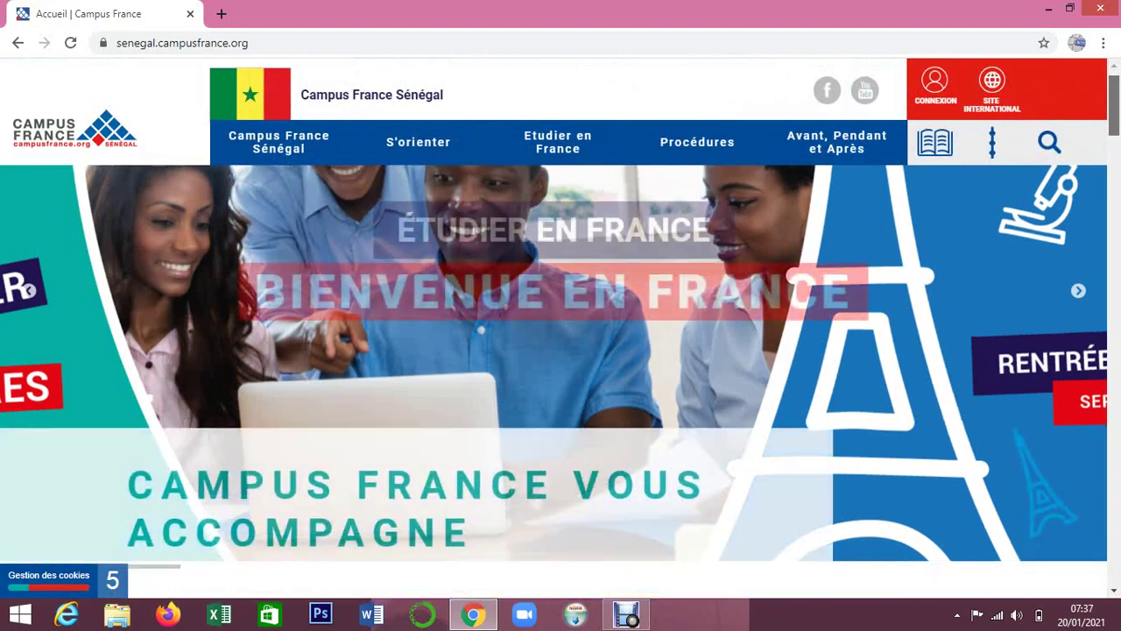
pyautogui.moveTo(1114, 102); pyautogui.dragTo(1114, 493)
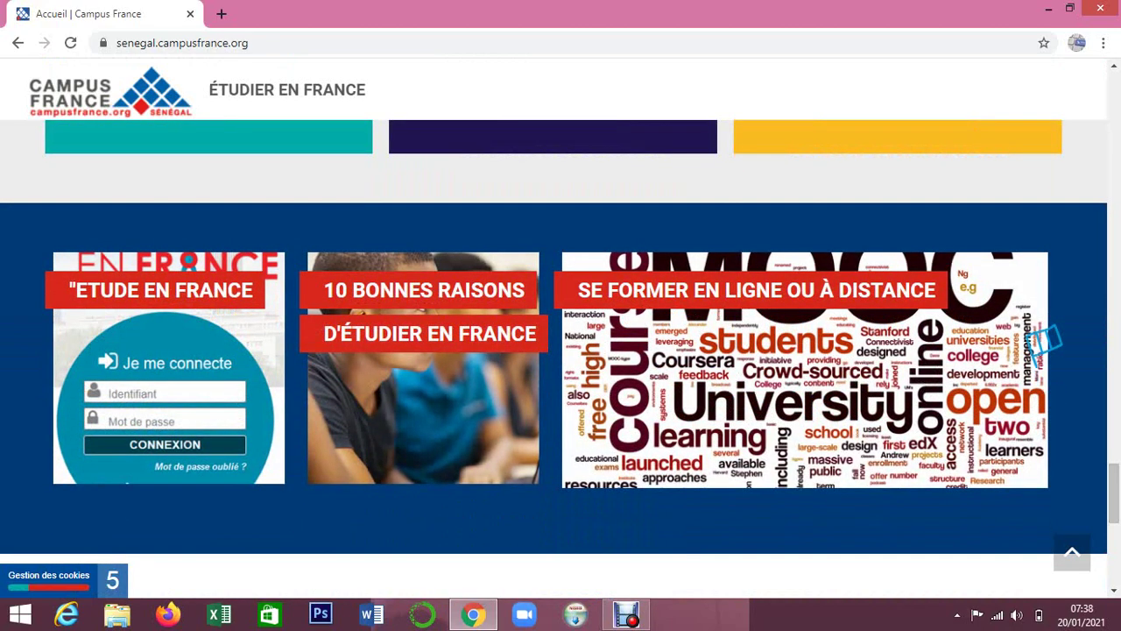
pyautogui.click(167, 381)
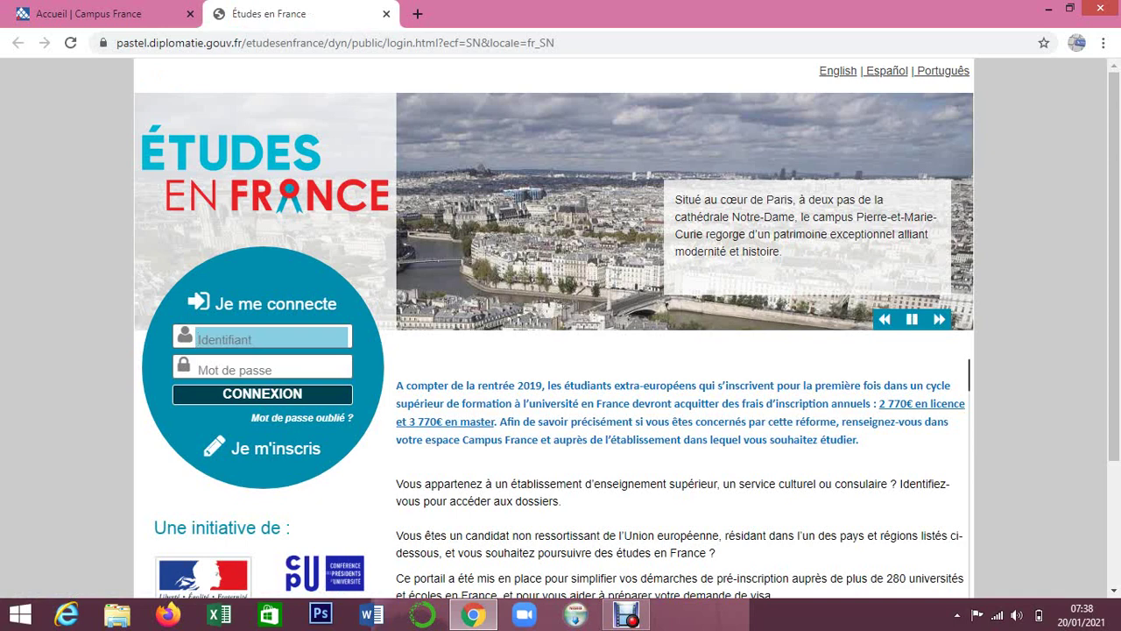
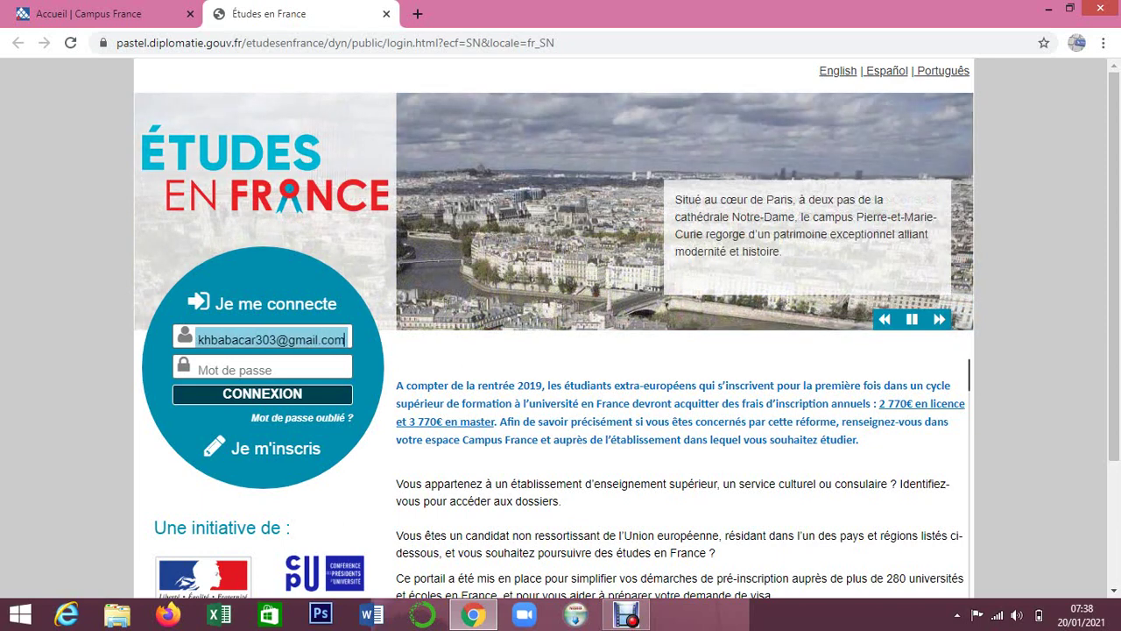
# Sign in with the account e-mail and password, correcting a typo in the username.
pyautogui.press('Tab')
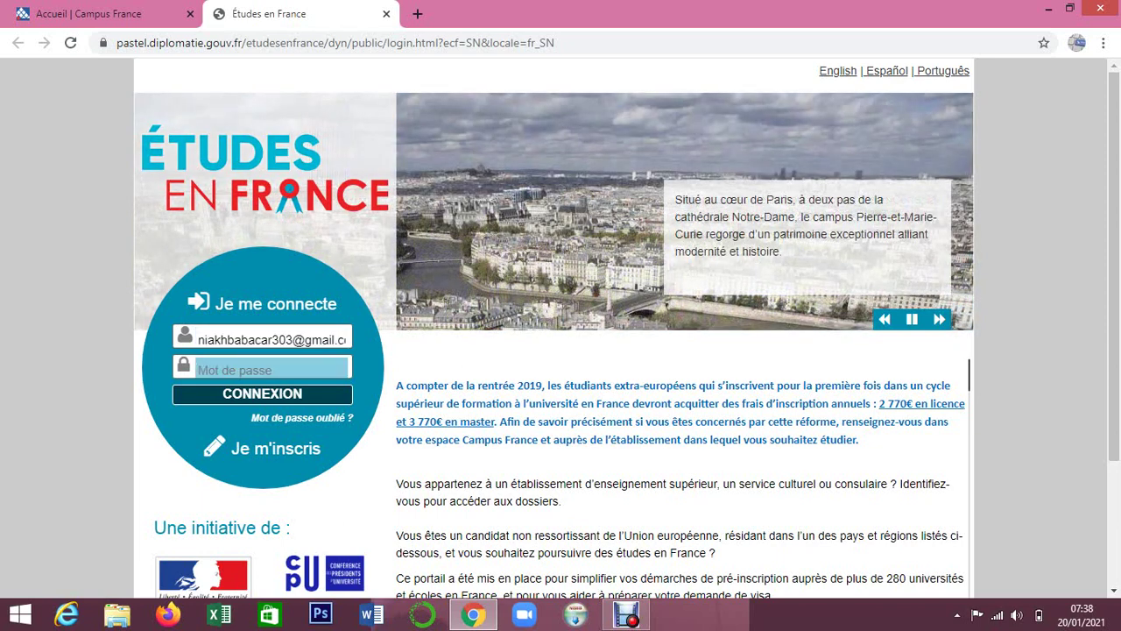
pyautogui.write('******')
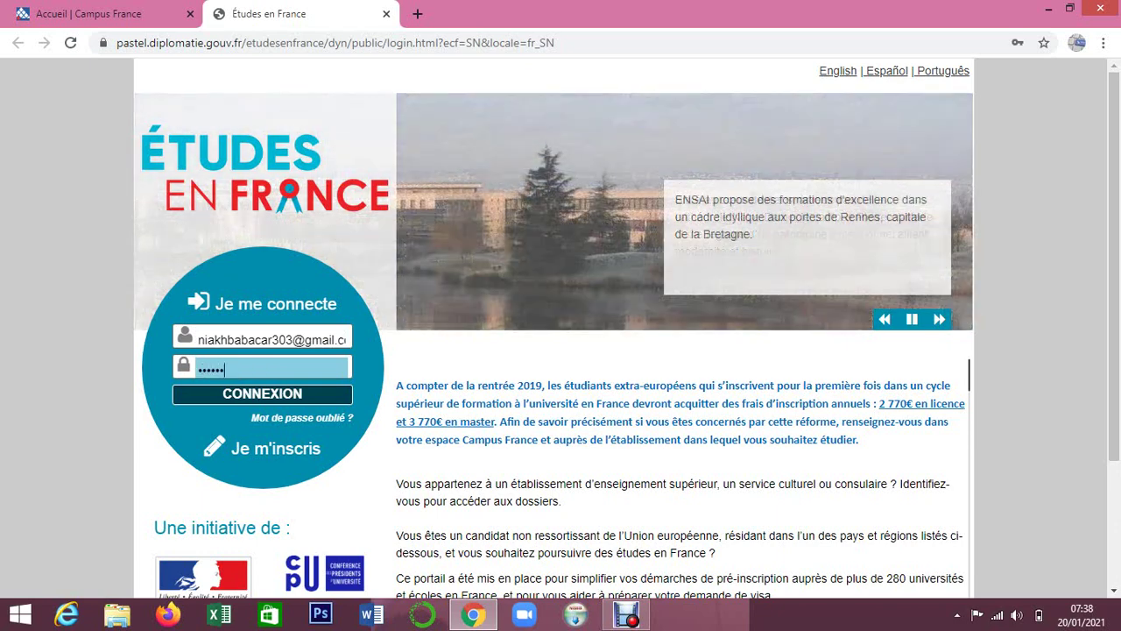
pyautogui.write('****')
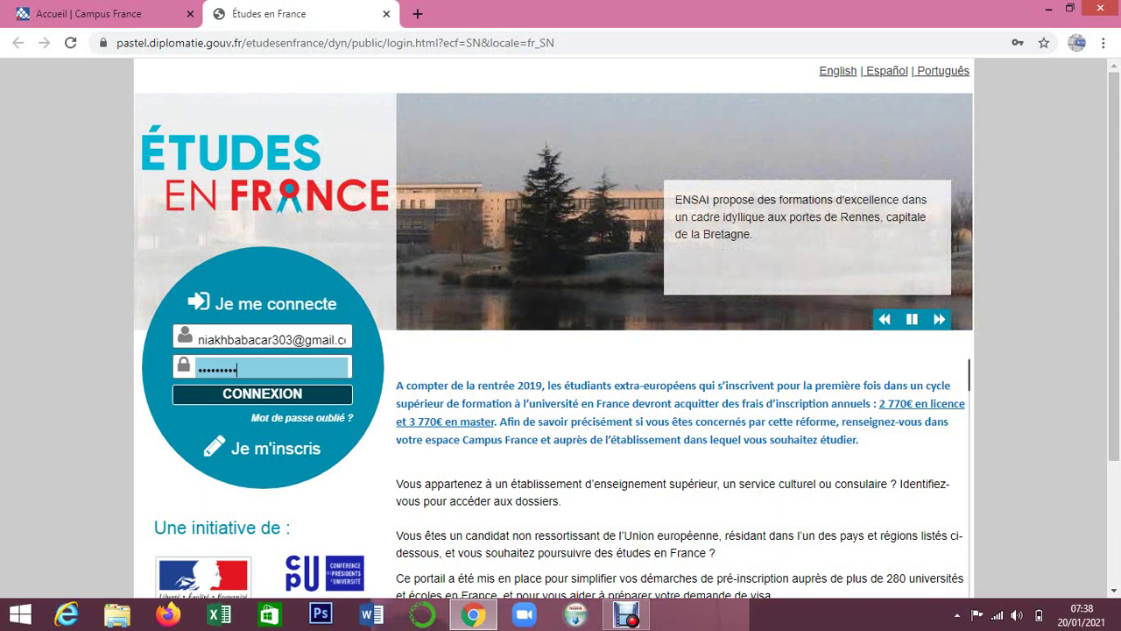
pyautogui.press('Return')
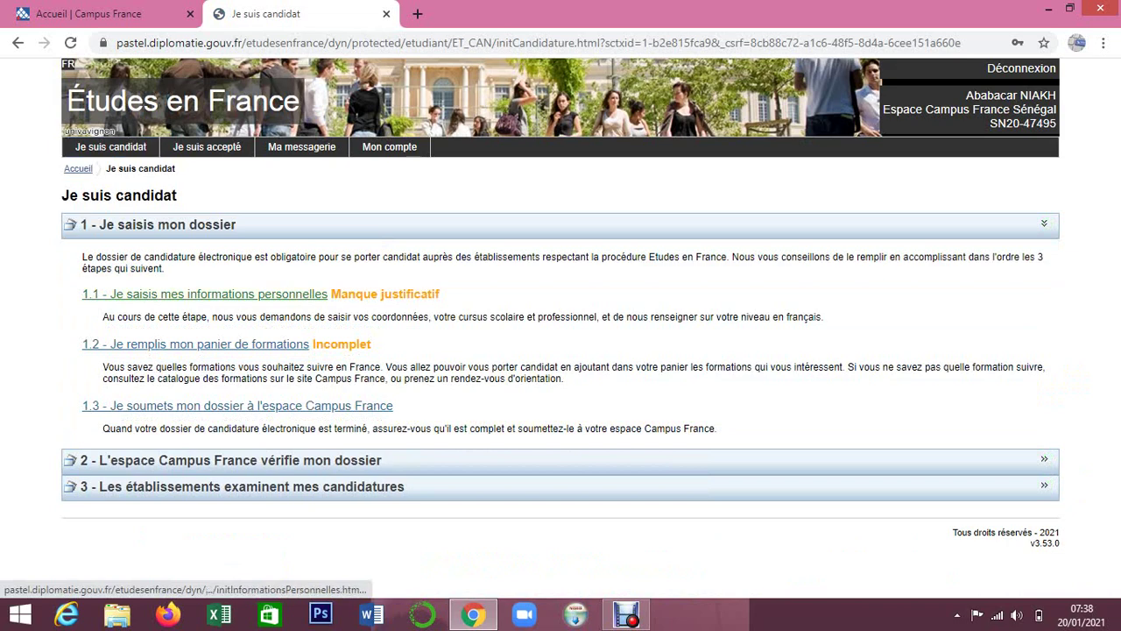
# Check step 1.1 personal information, then return and open 'Je remplis mon panier de formations'.
pyautogui.click(204, 294)
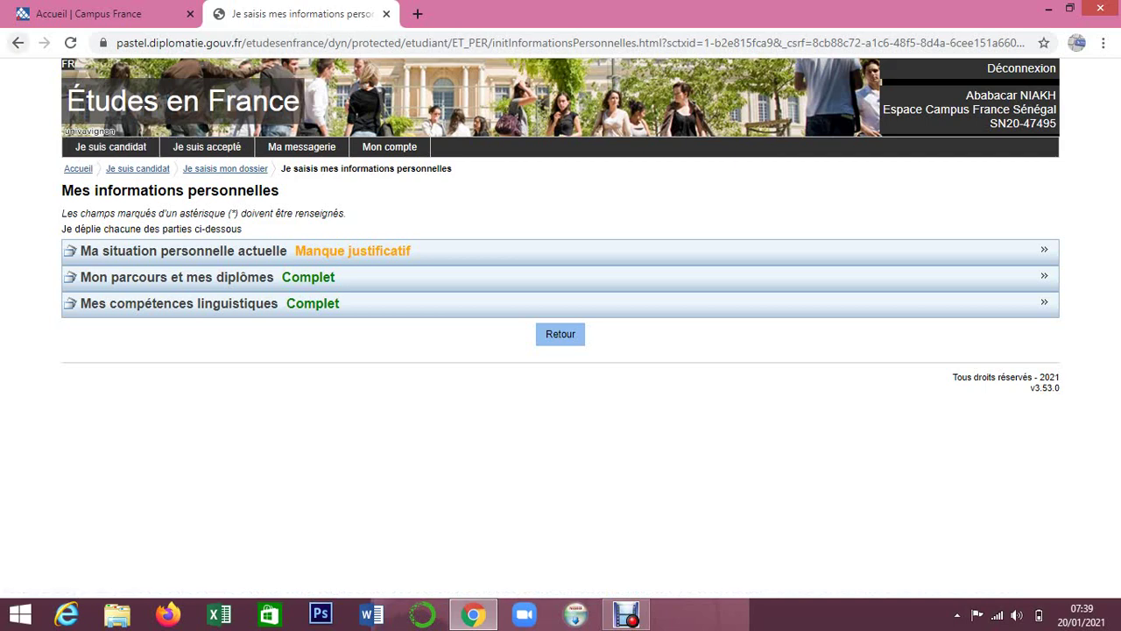
pyautogui.click(17, 42)
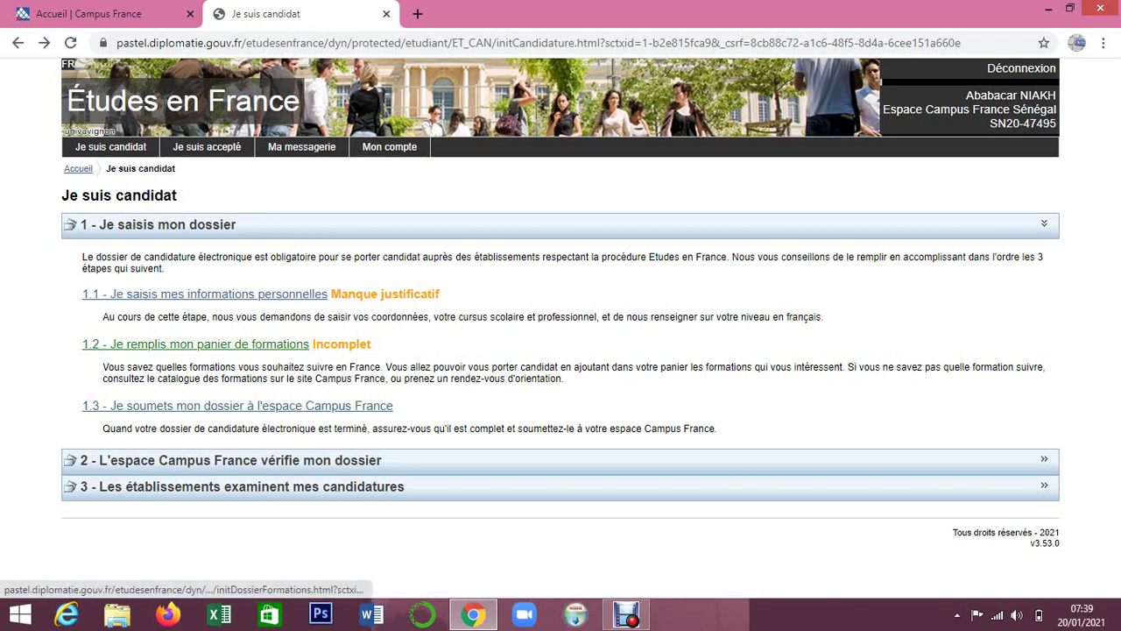
pyautogui.click(195, 343)
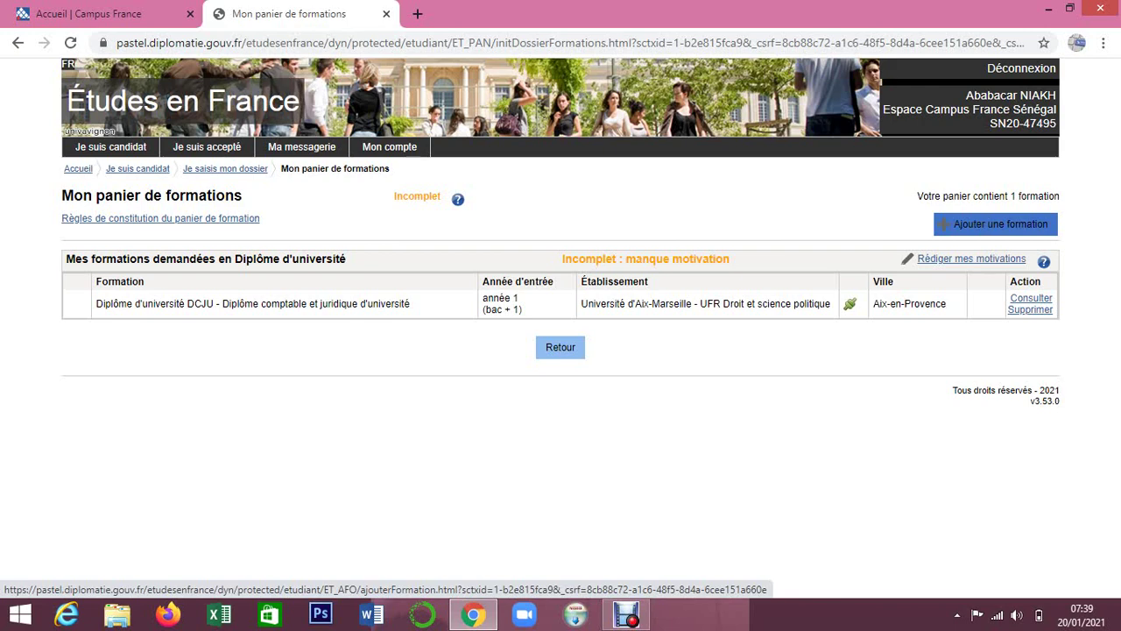
# Add a formation and search the catalogue for 'science économie et gestion Montpellier'.
pyautogui.click(996, 225)
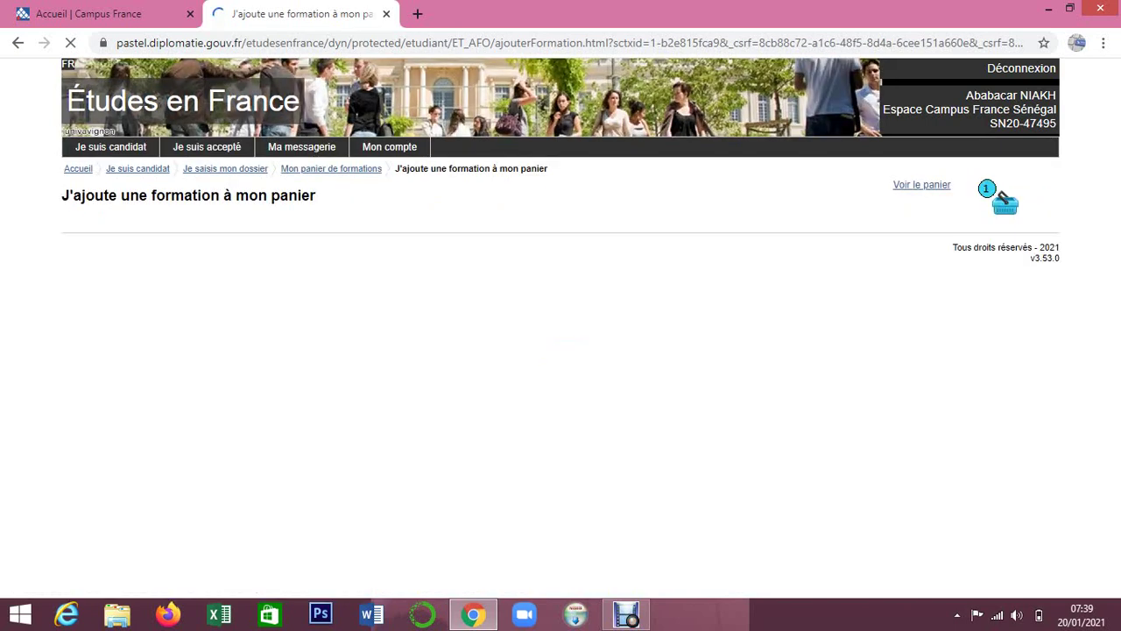
pyautogui.click(560, 344)
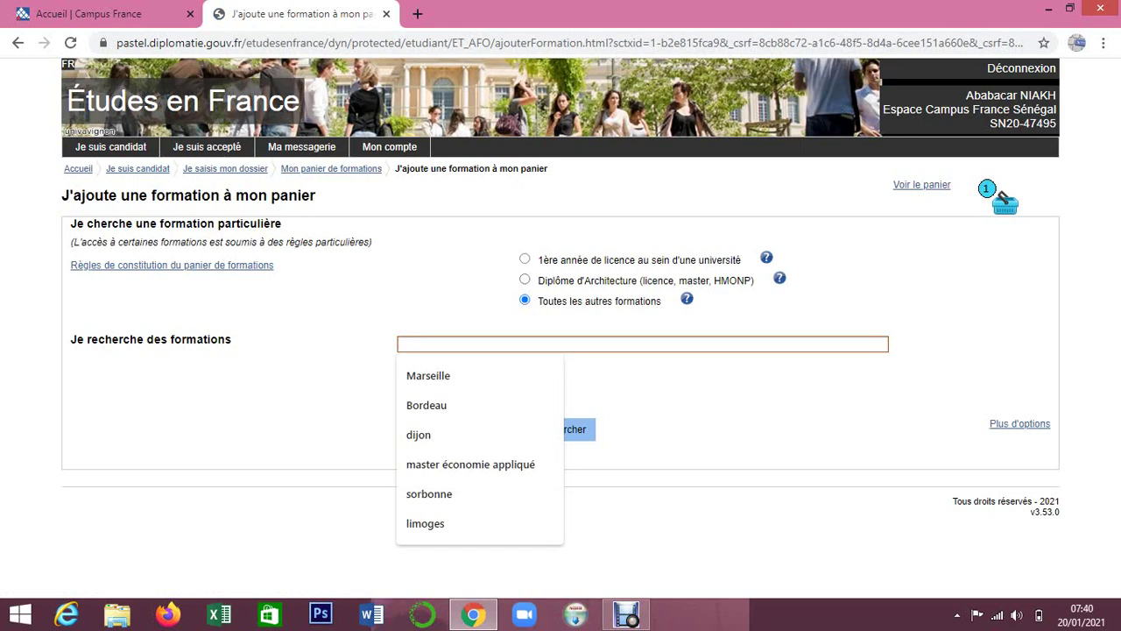
pyautogui.press('BackSpace')
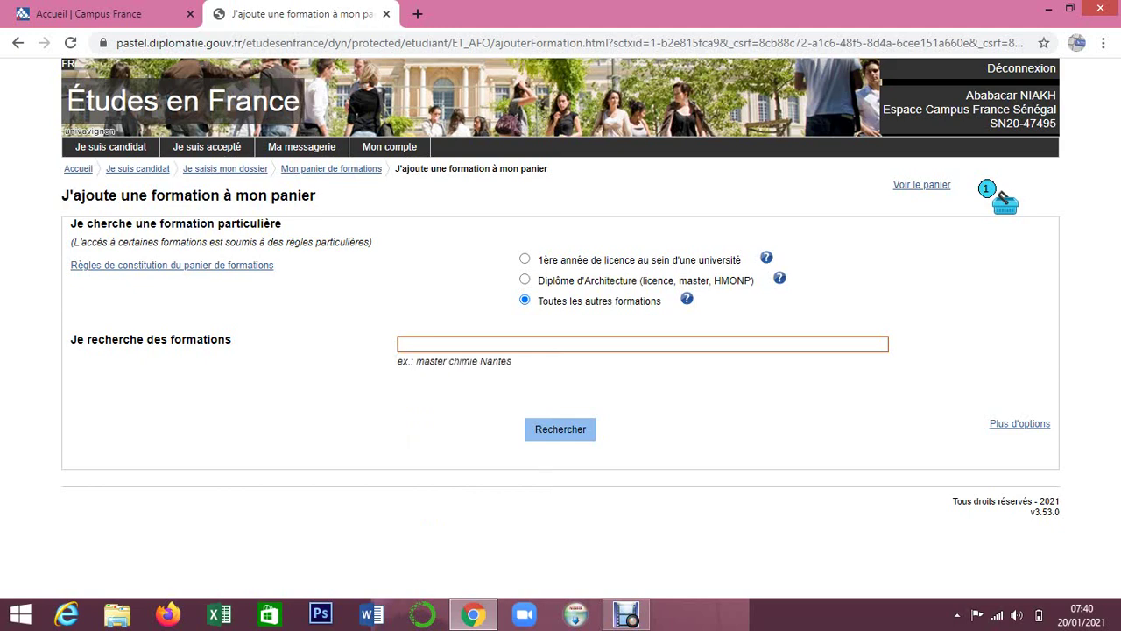
pyautogui.write('sc')
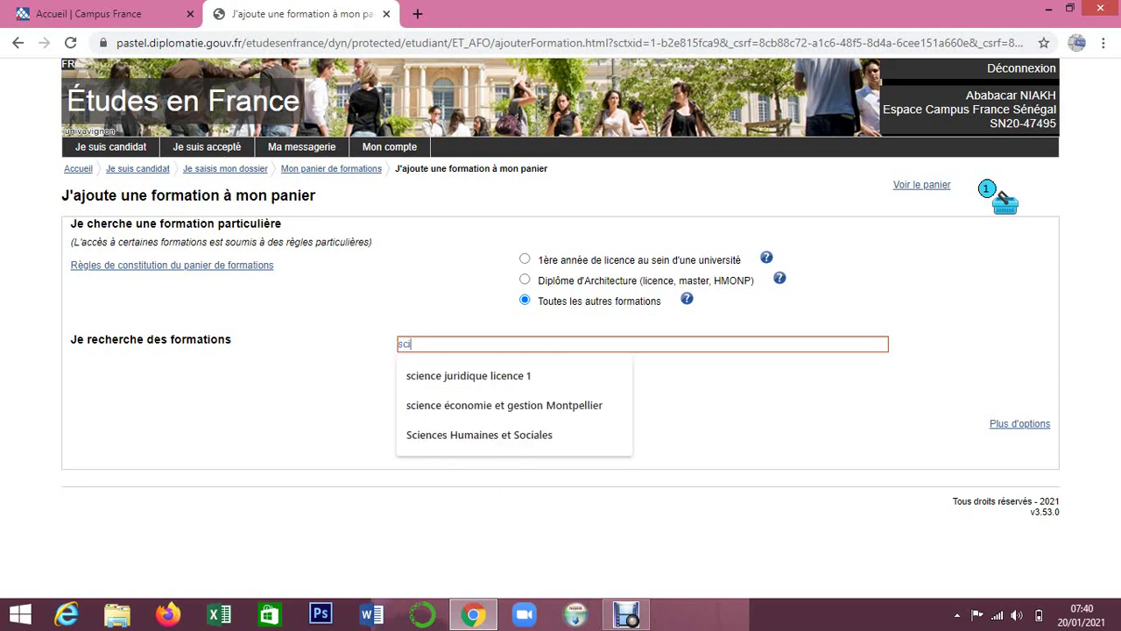
pyautogui.write('i')
pyautogui.press('Down')
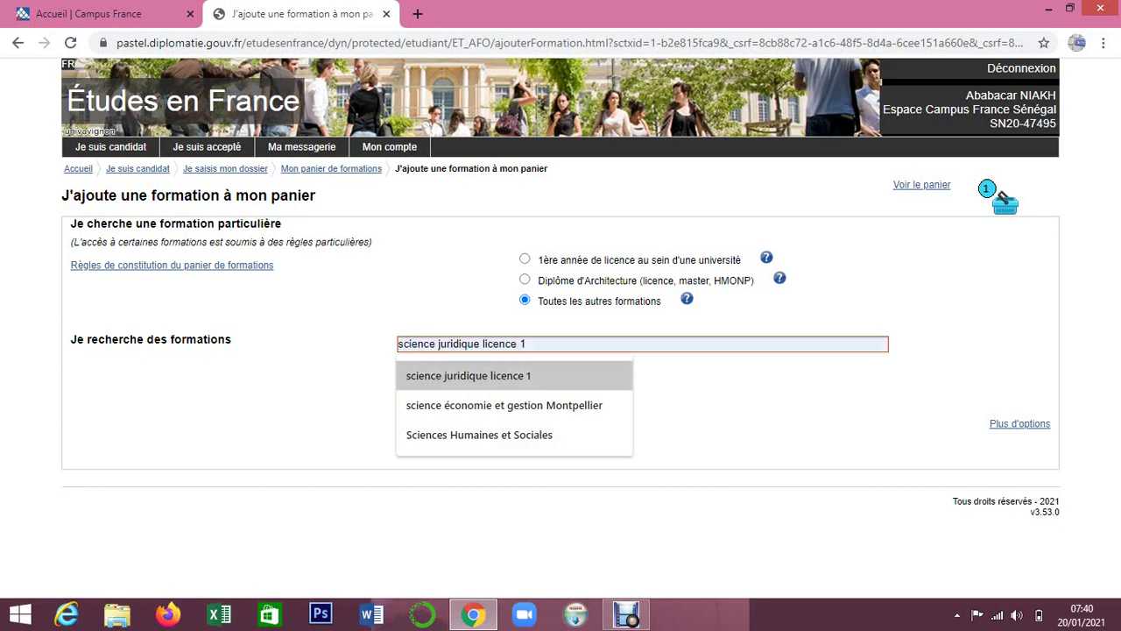
pyautogui.press('Down')
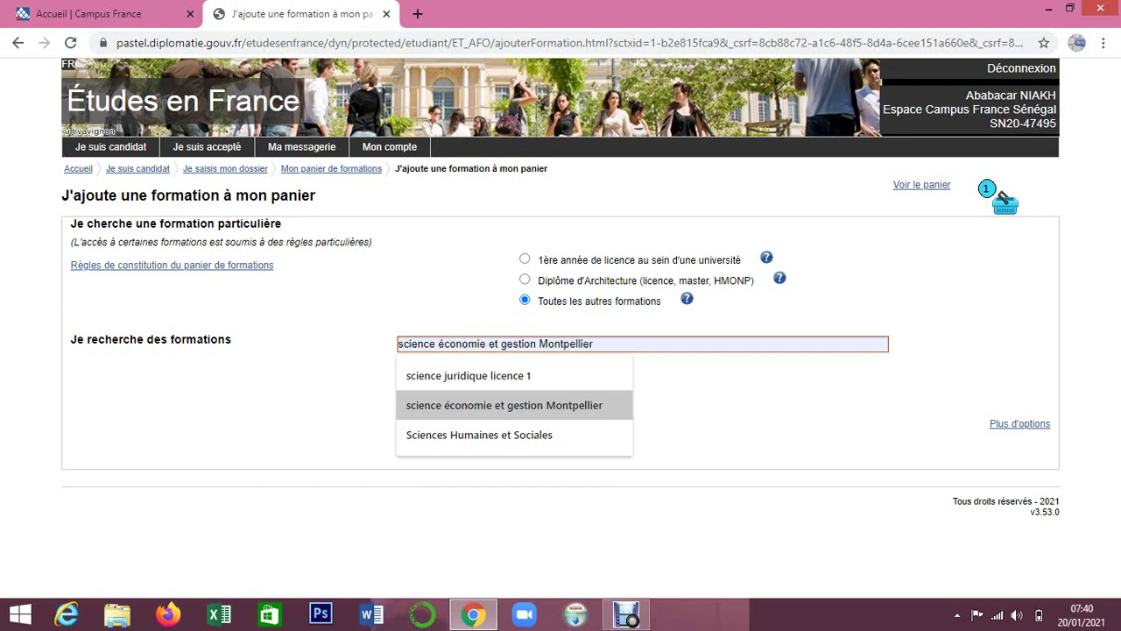
pyautogui.press('Return')
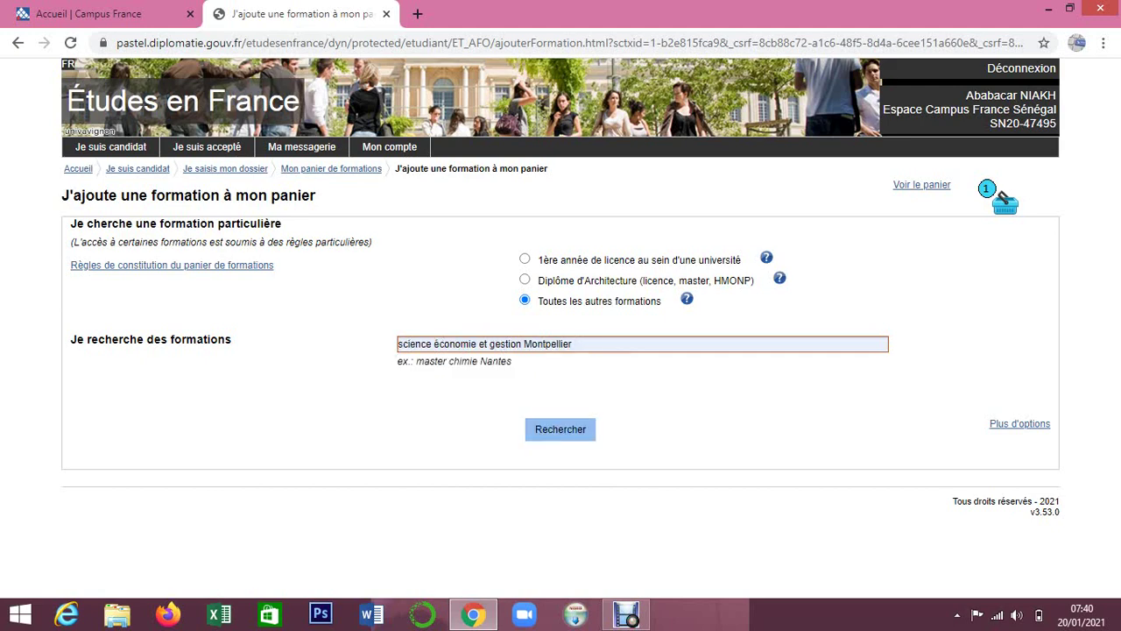
pyautogui.press('Return')
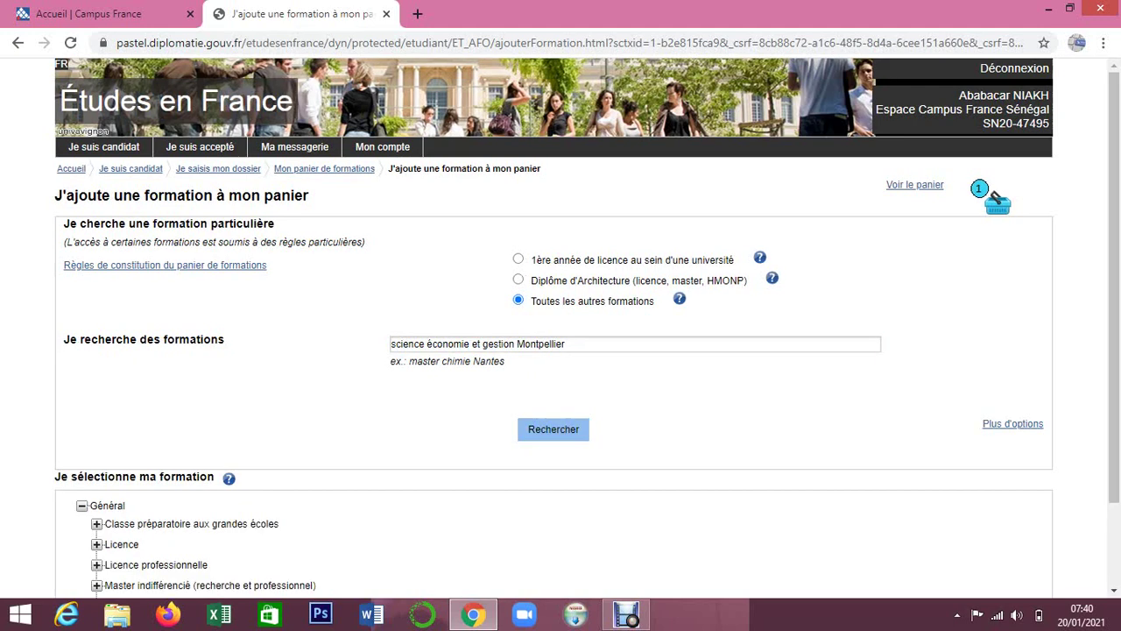
# Select CPGE Economie et gestion D1 1re année under Classe préparatoire aux grandes écoles.
pyautogui.scroll(-2, 560, 350)
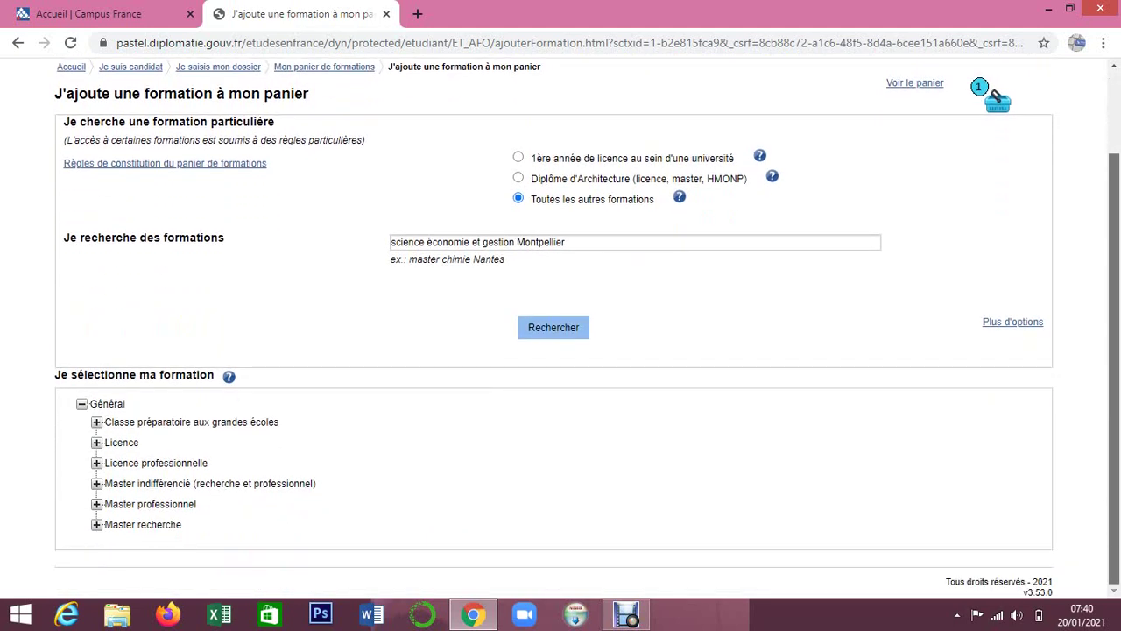
pyautogui.scroll(1, 561, 350)
pyautogui.scroll(-1, 560, 350)
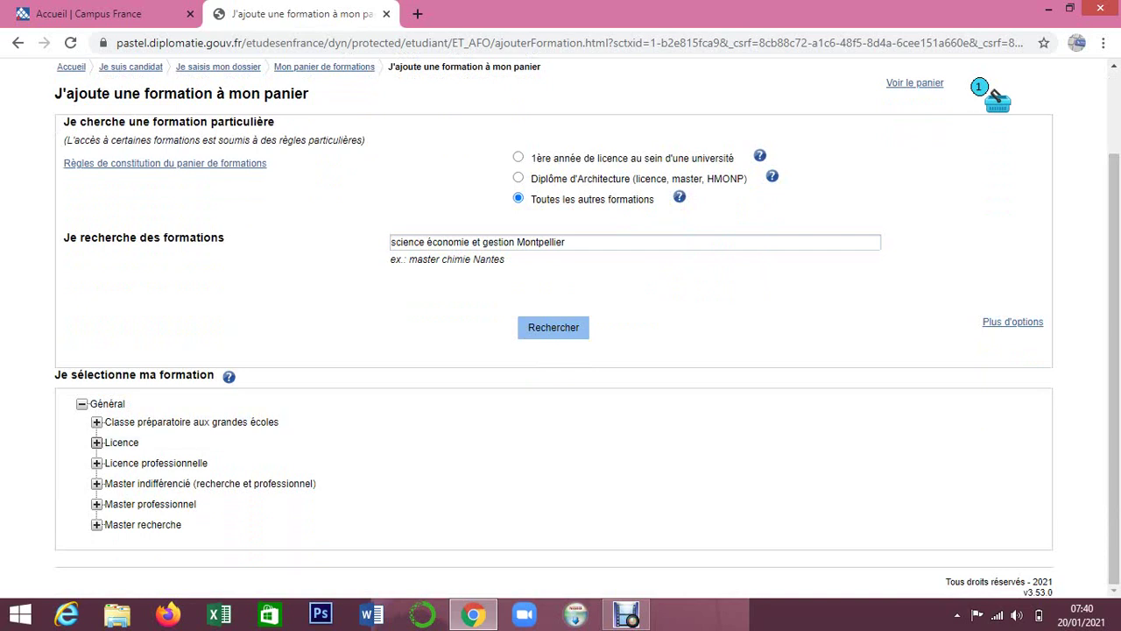
pyautogui.click(96, 442)
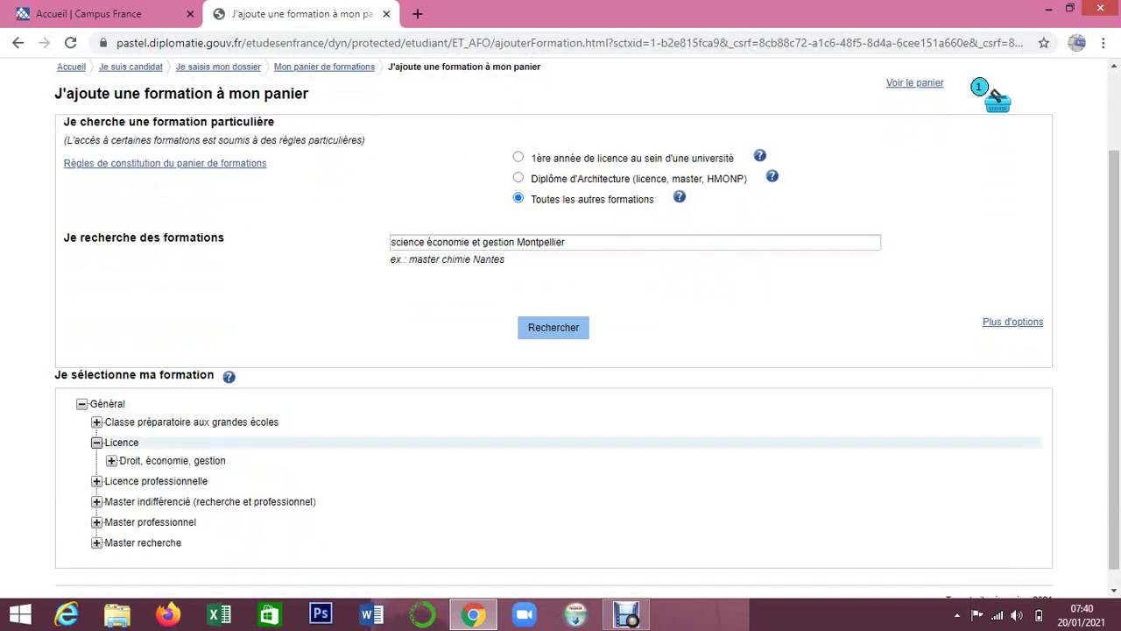
pyautogui.click(96, 442)
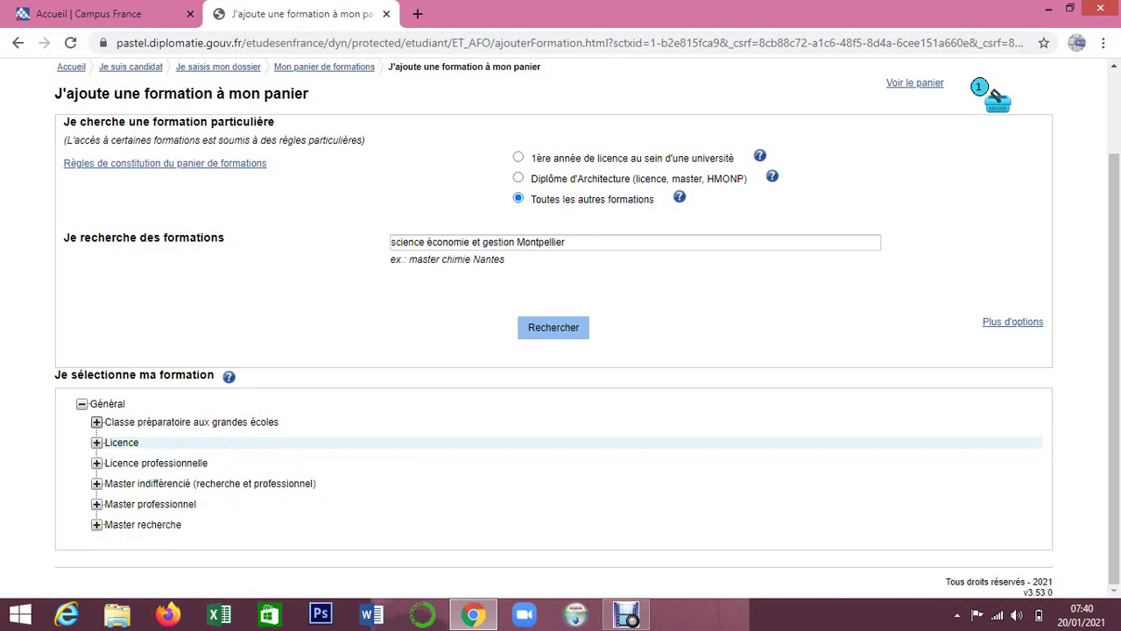
pyautogui.click(96, 421)
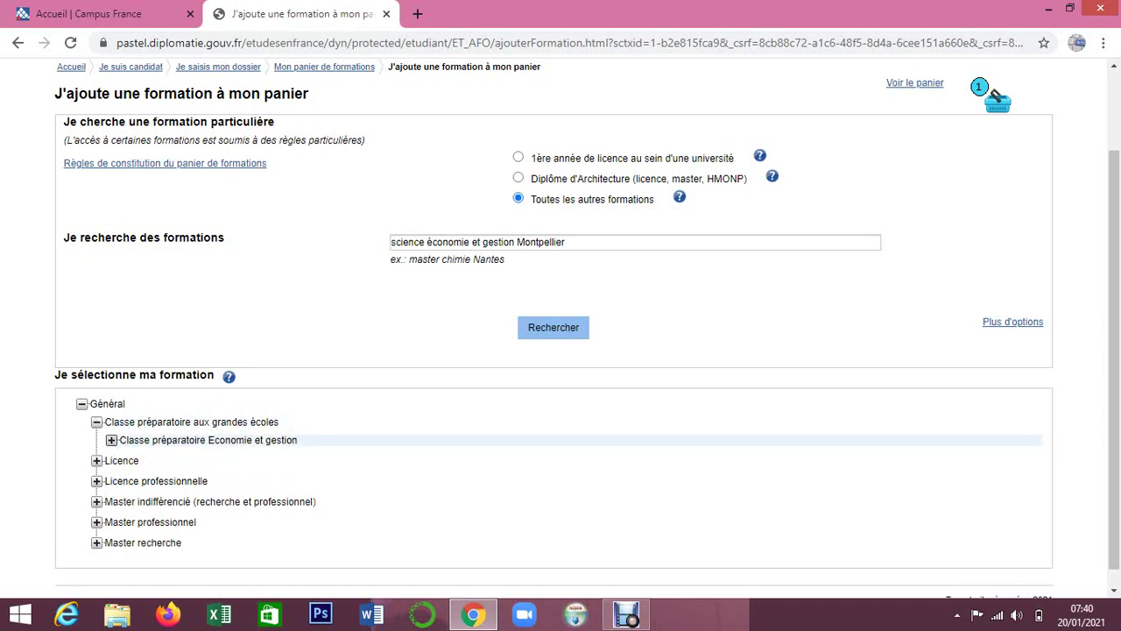
pyautogui.click(111, 439)
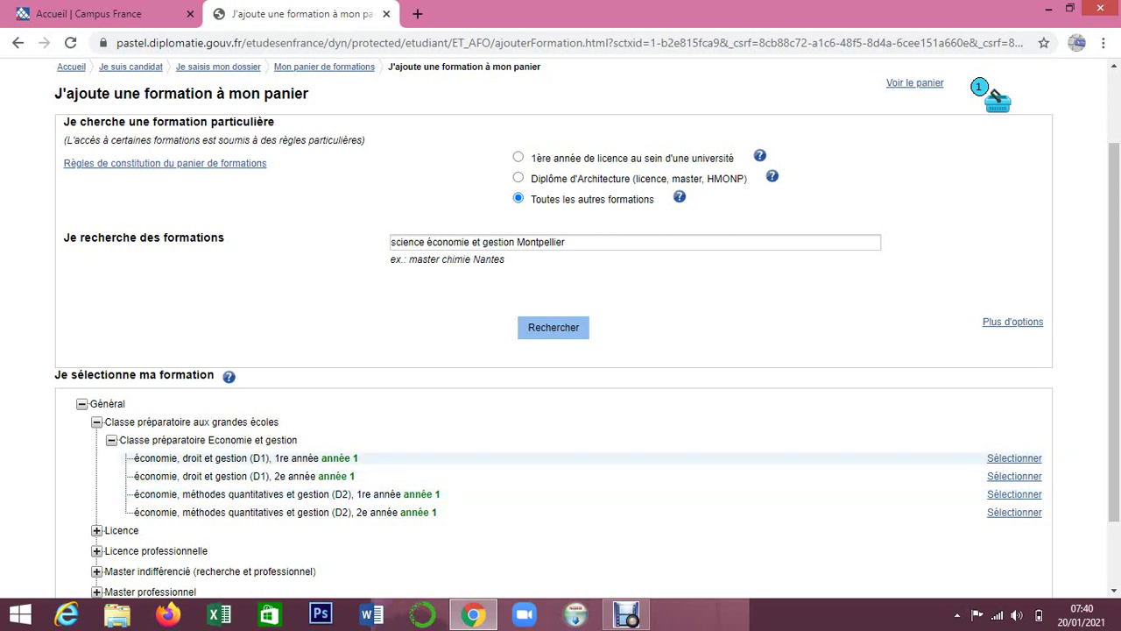
pyautogui.click(1015, 459)
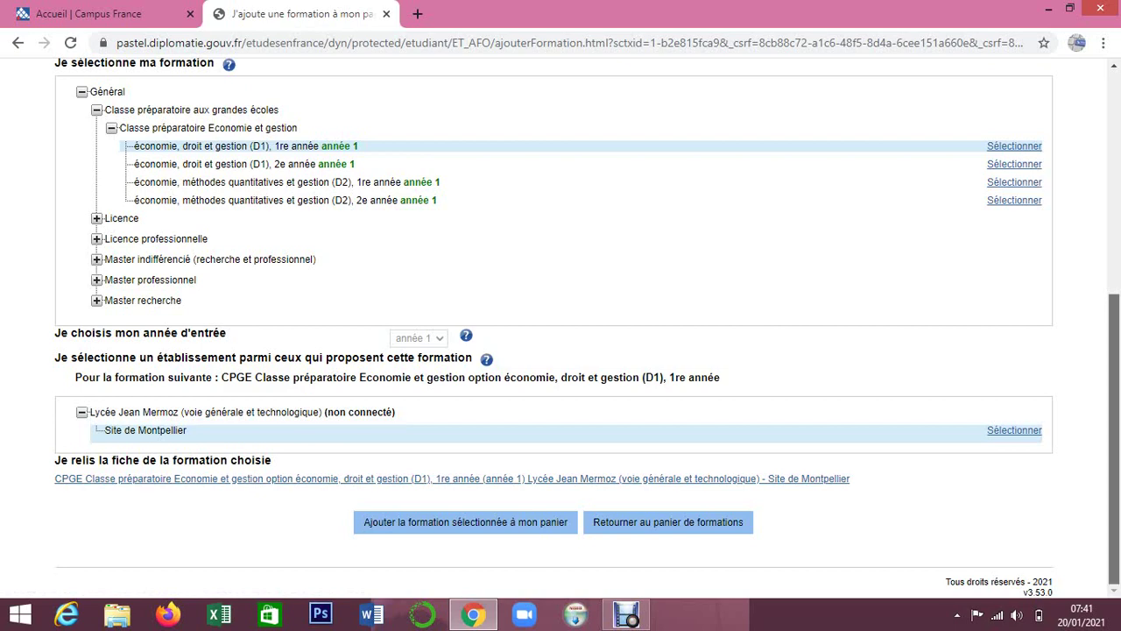
# Clear the formation search field for a new search.
pyautogui.scroll(2, 560, 328)
pyautogui.scroll(2, 560, 328)
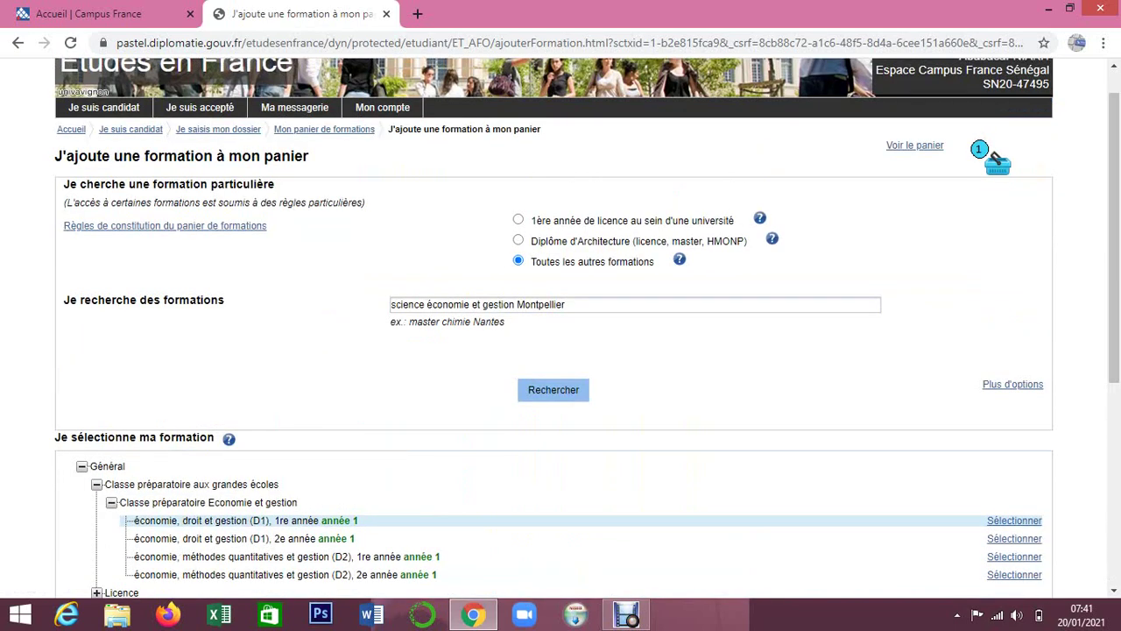
pyautogui.click(567, 305)
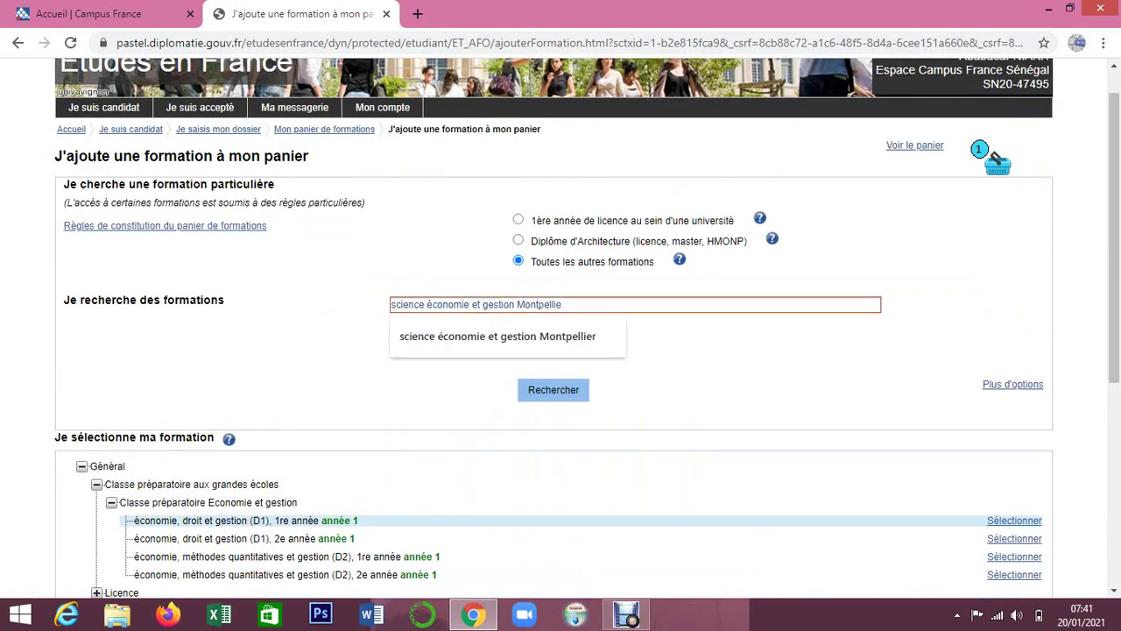
pyautogui.press('BackSpace')
pyautogui.press('BackSpace')
pyautogui.press('BackSpace')
pyautogui.press('BackSpace')
pyautogui.press('BackSpace')
pyautogui.press('BackSpace')
pyautogui.press('BackSpace')
pyautogui.press('BackSpace')
pyautogui.press('BackSpace')
pyautogui.press('BackSpace')
pyautogui.press('BackSpace')
pyautogui.press('BackSpace')
pyautogui.press('BackSpace')
pyautogui.press('BackSpace')
pyautogui.press('BackSpace')
pyautogui.press('BackSpace')
pyautogui.press('BackSpace')
pyautogui.press('BackSpace')
pyautogui.press('BackSpace')
pyautogui.press('BackSpace')
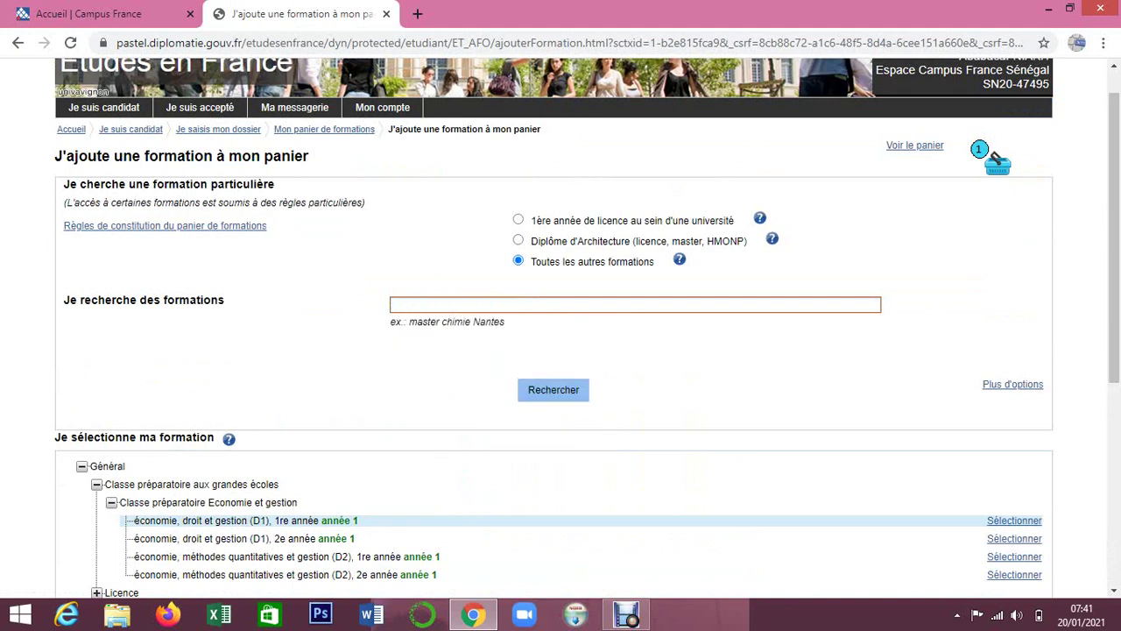
# Search for 'science économie et gestion', correcting 'economie' to 'économie'.
pyautogui.write('sci')
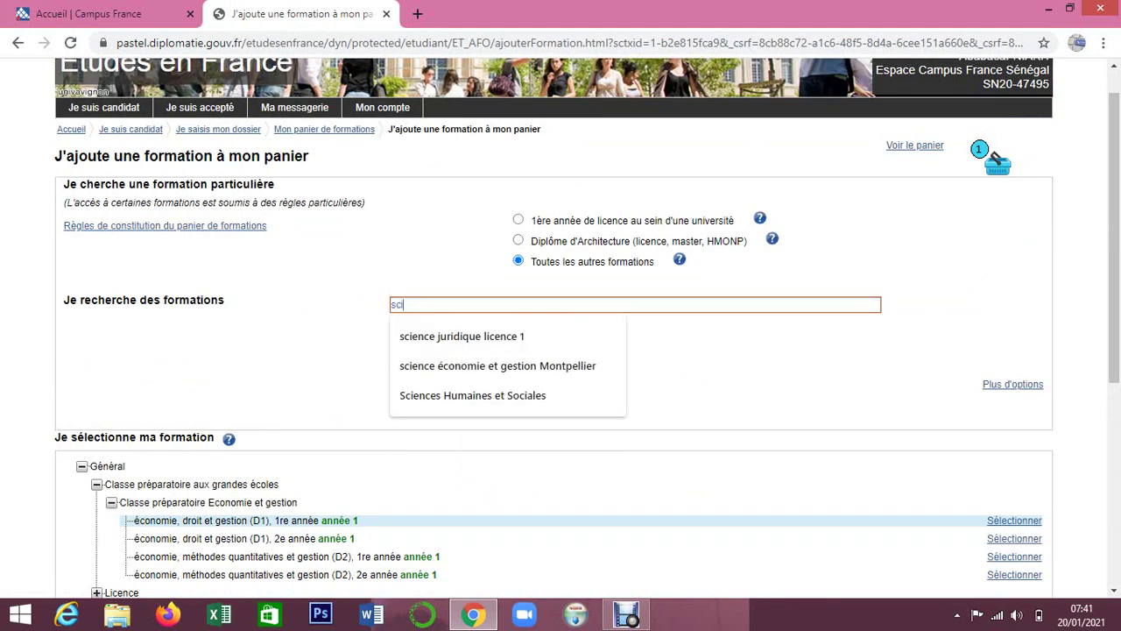
pyautogui.write('ence')
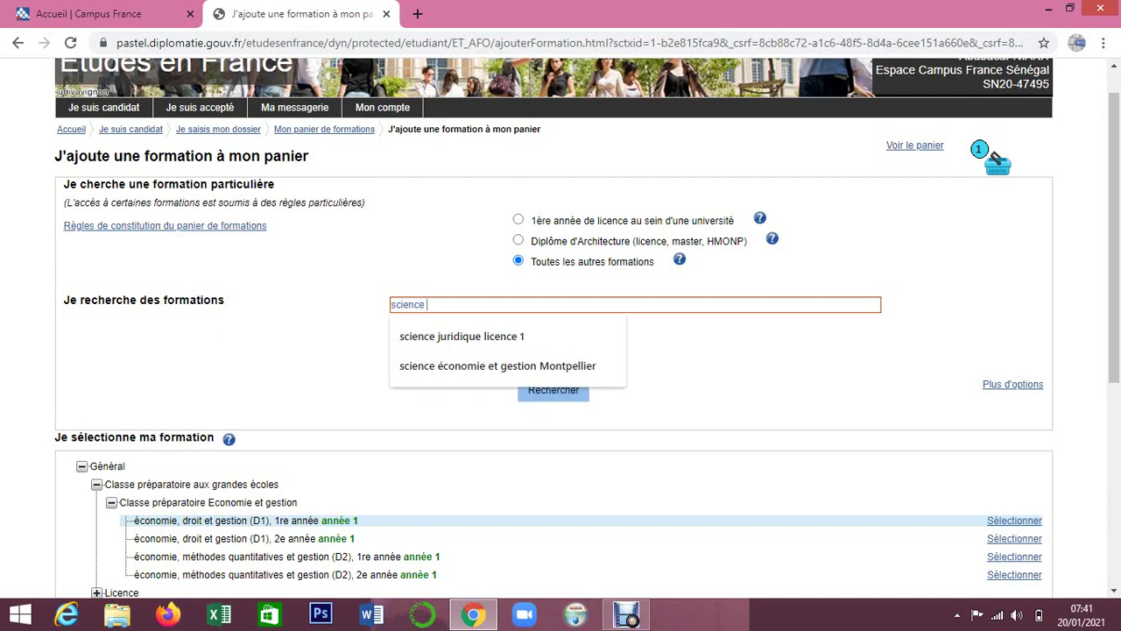
pyautogui.write(' eco')
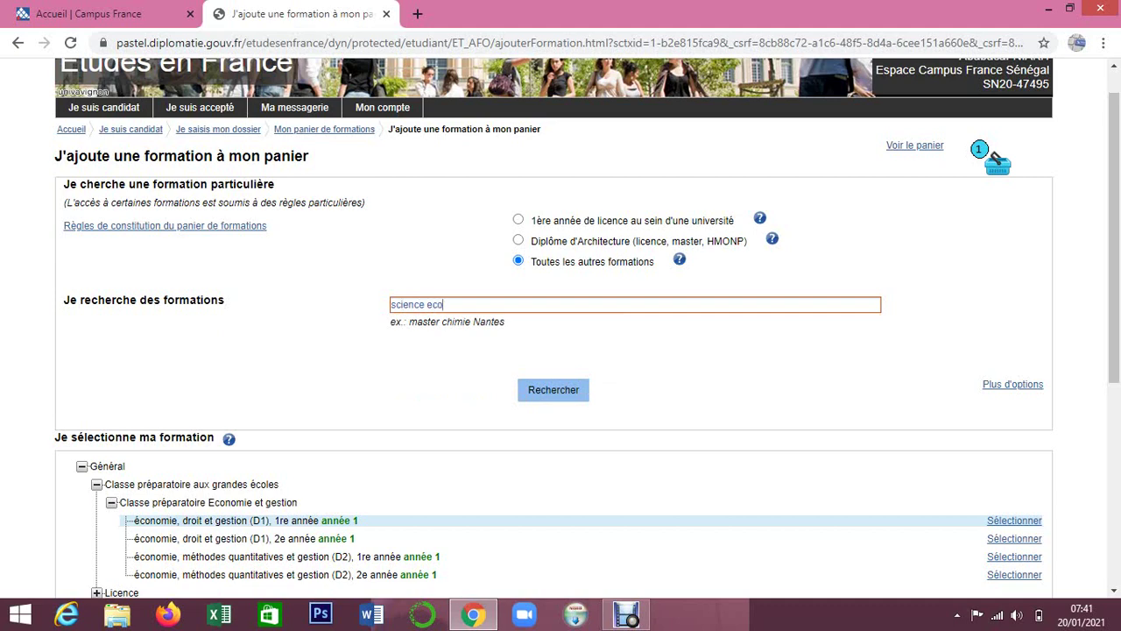
pyautogui.write('nomie et gestion')
pyautogui.rightClick(465, 303)
pyautogui.click(500, 321)
pyautogui.click(545, 304)
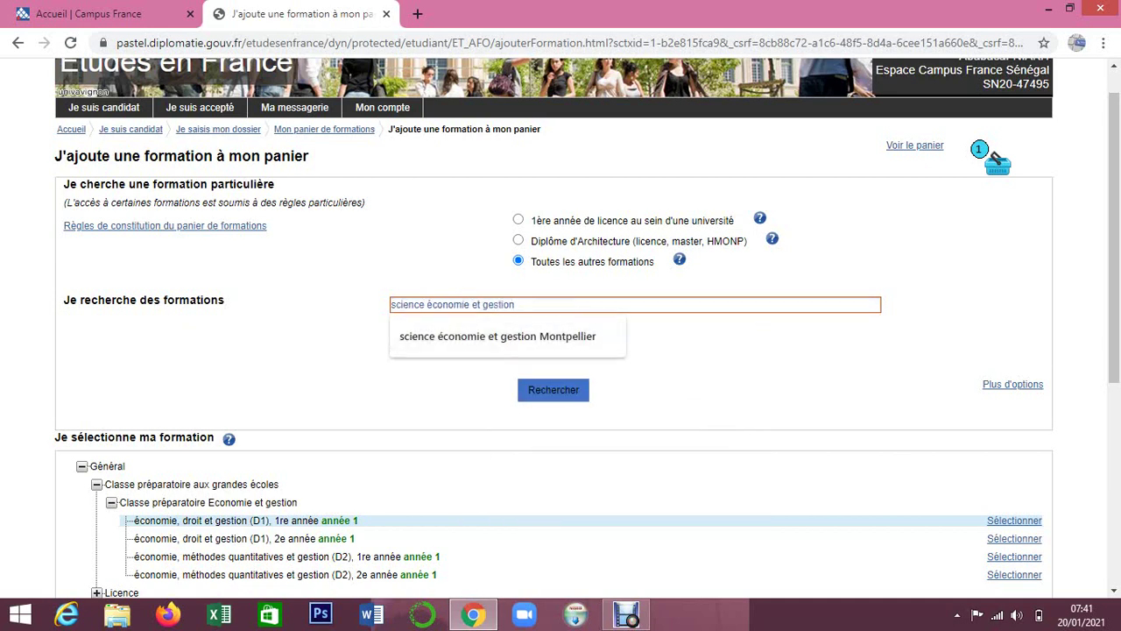
pyautogui.click(553, 390)
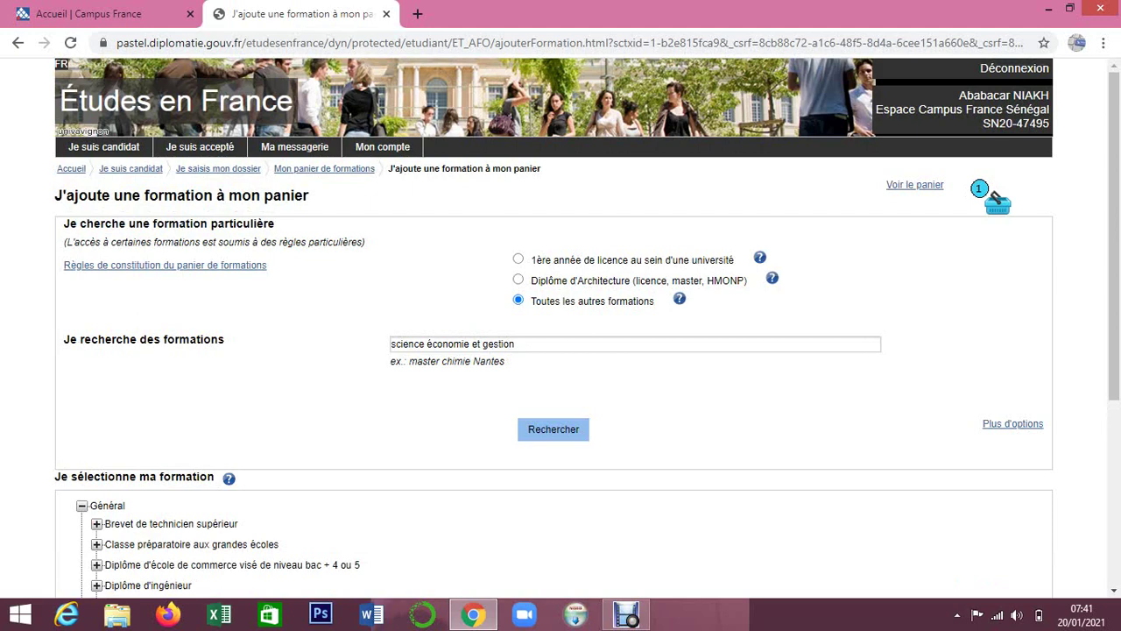
# Expand Classe préparatoire Economie et gestion and select the D2 1re année formation.
pyautogui.scroll(-3, 560, 327)
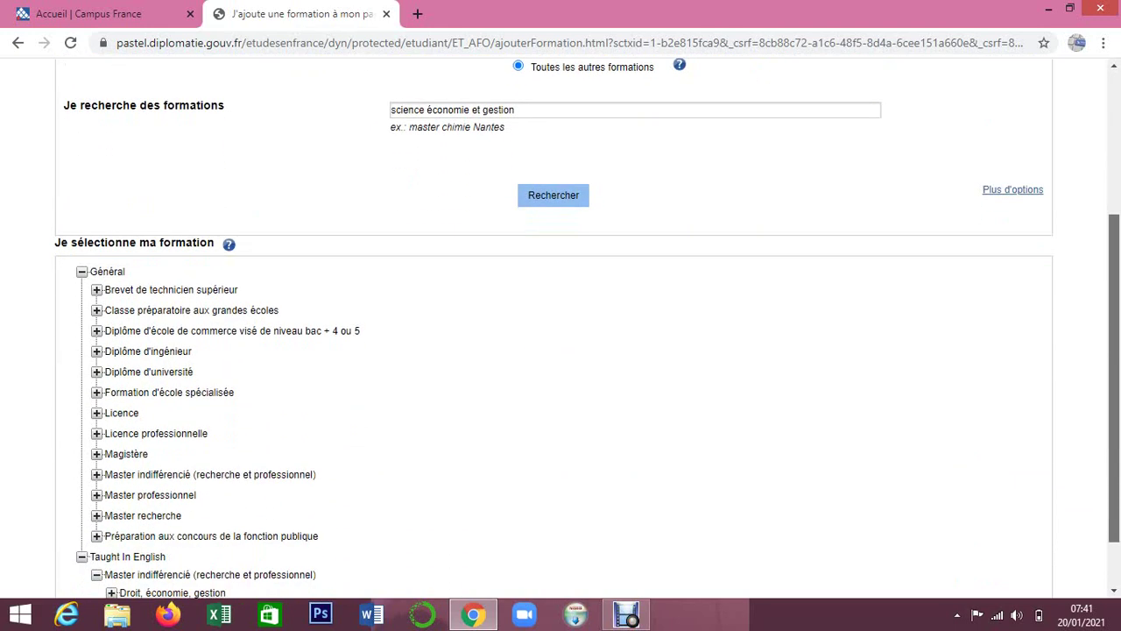
pyautogui.scroll(-1, 560, 327)
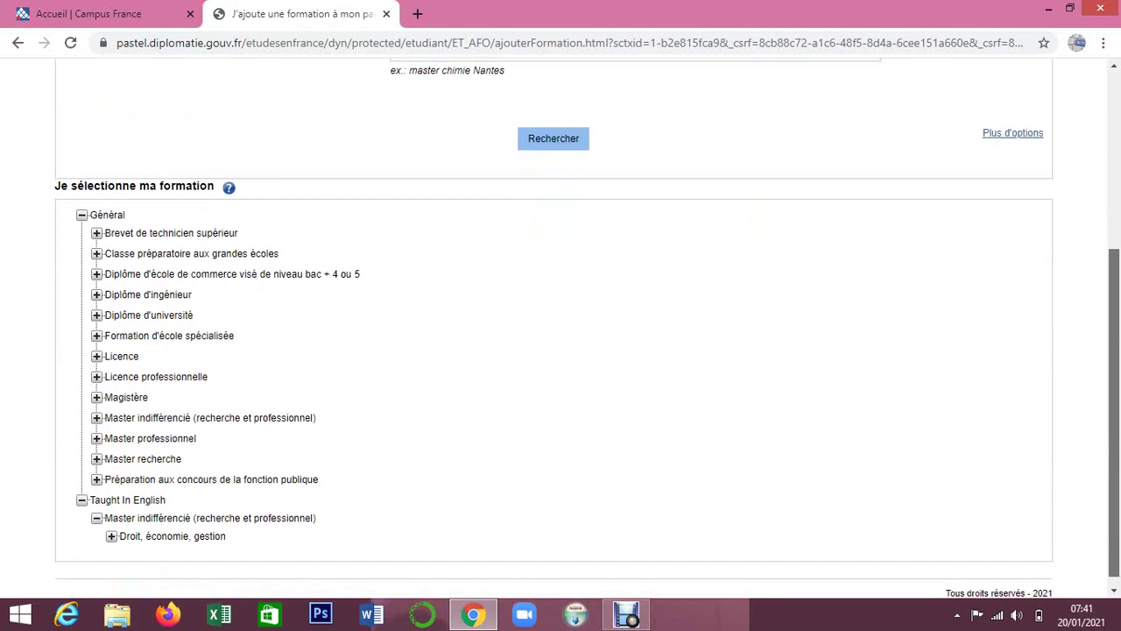
pyautogui.scroll(1, 561, 327)
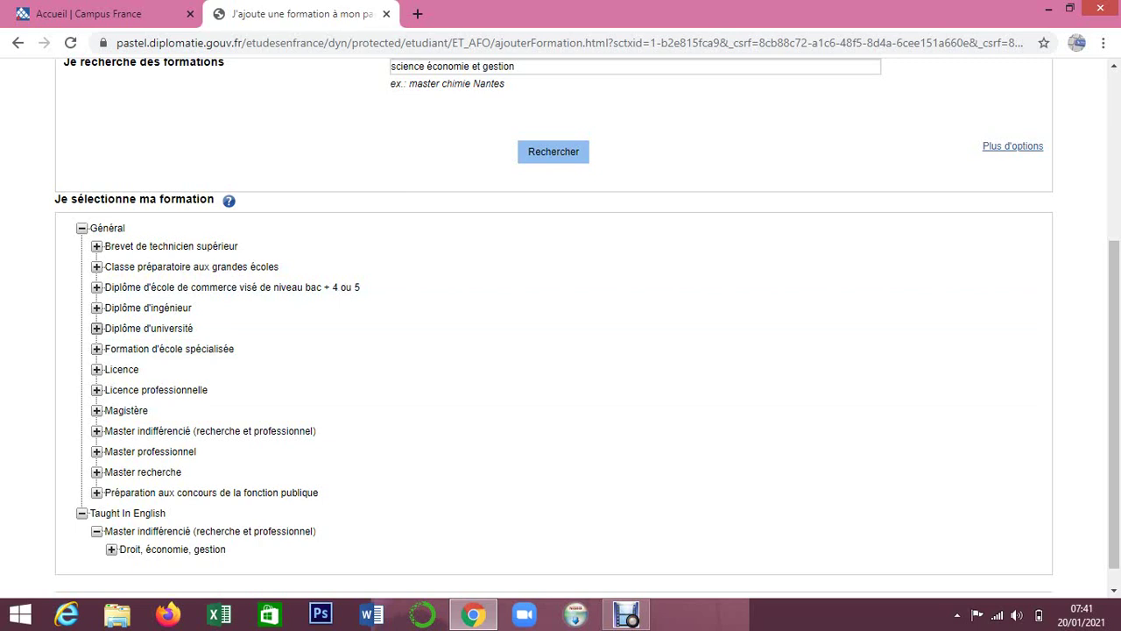
pyautogui.click(96, 267)
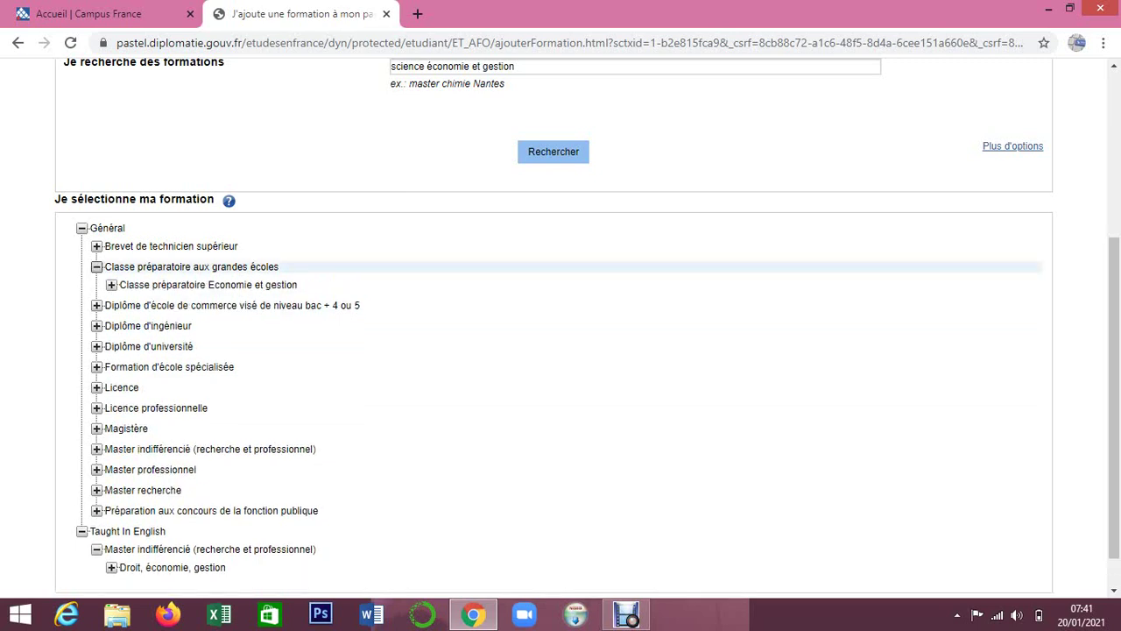
pyautogui.click(111, 284)
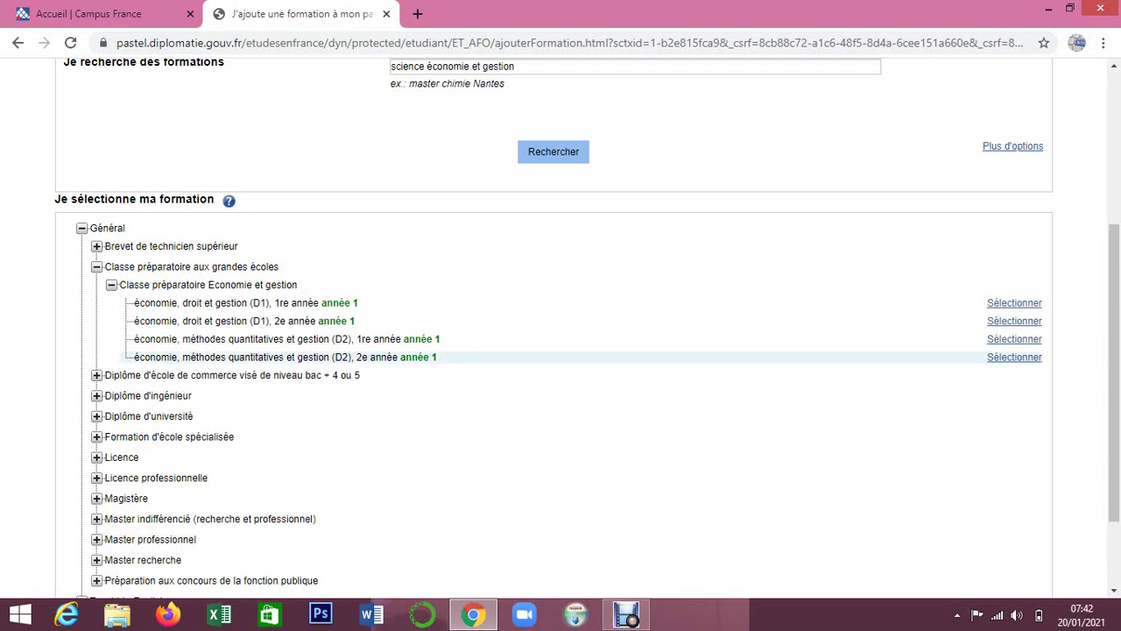
pyautogui.click(1015, 339)
# Switch the selection to the D2 2e année formation and review the listed schools.
pyautogui.scroll(-2, 1014, 339)
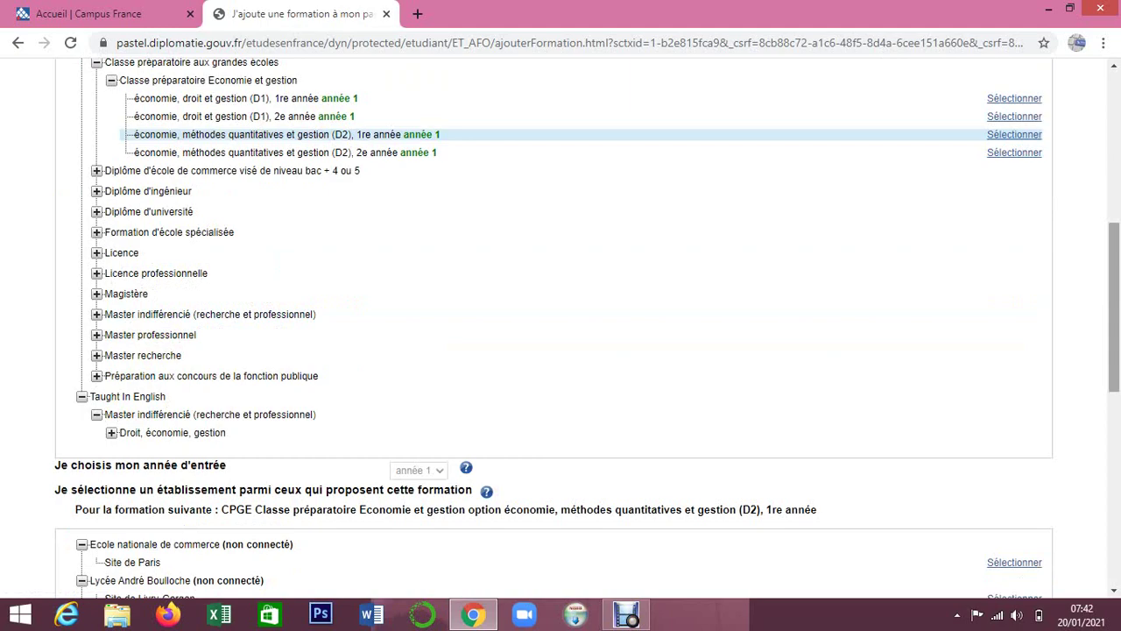
pyautogui.scroll(-3, 561, 328)
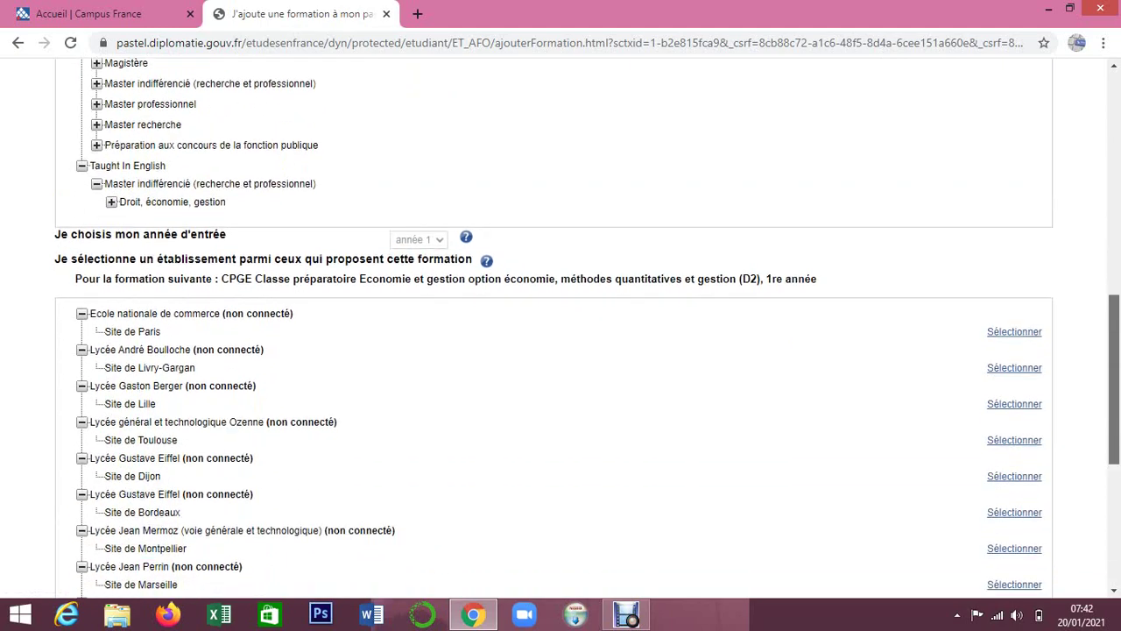
pyautogui.scroll(-3, 560, 328)
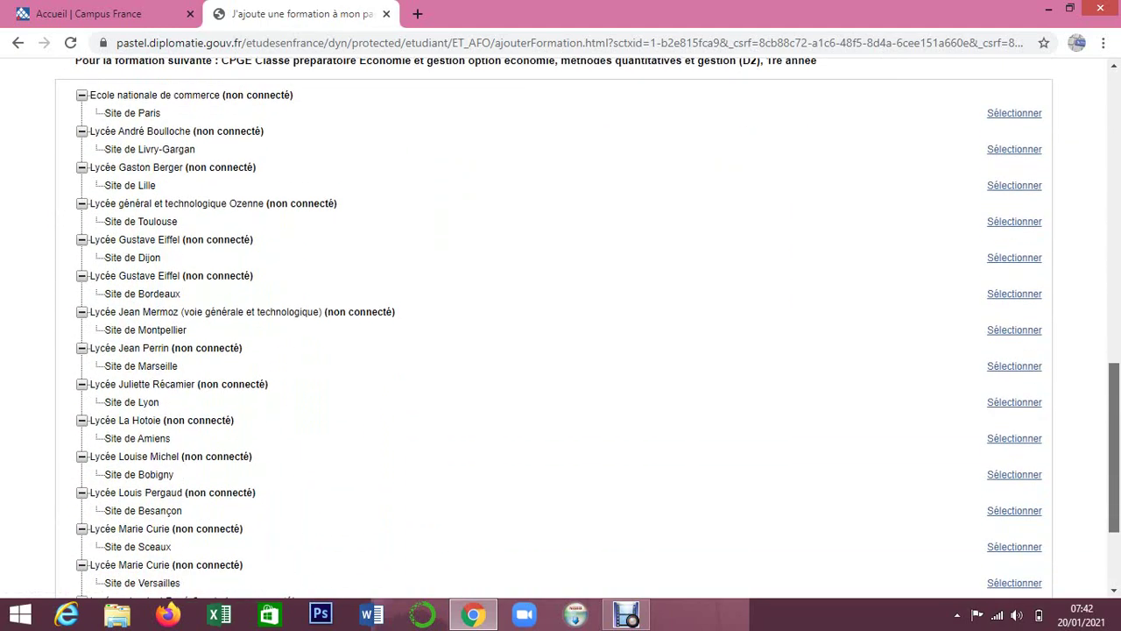
pyautogui.scroll(-3, 561, 327)
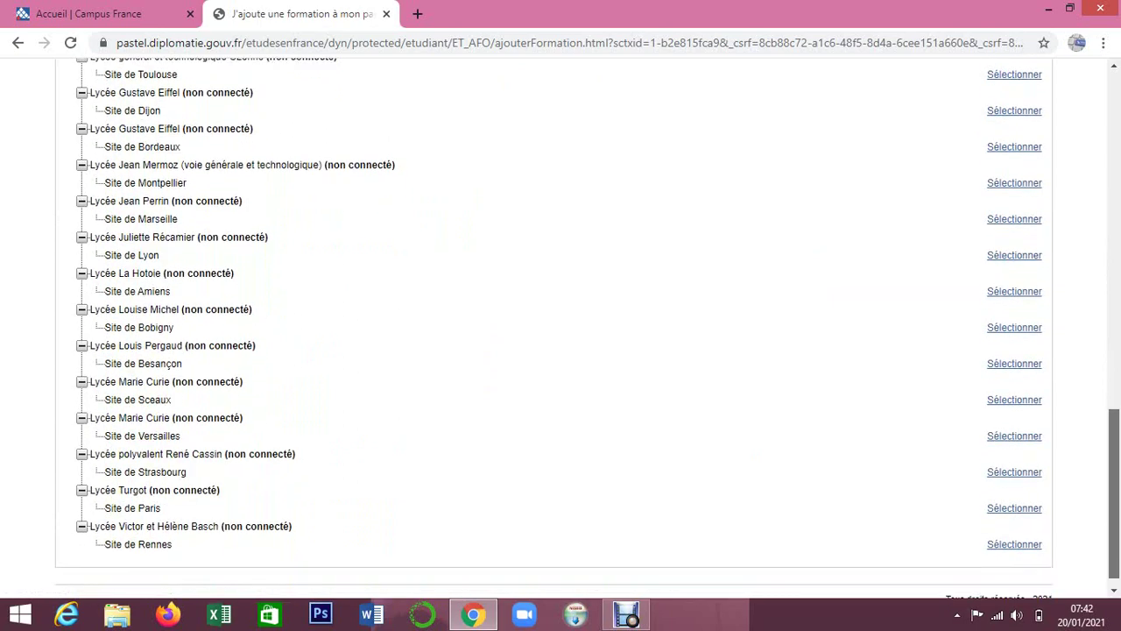
pyautogui.scroll(12, 561, 328)
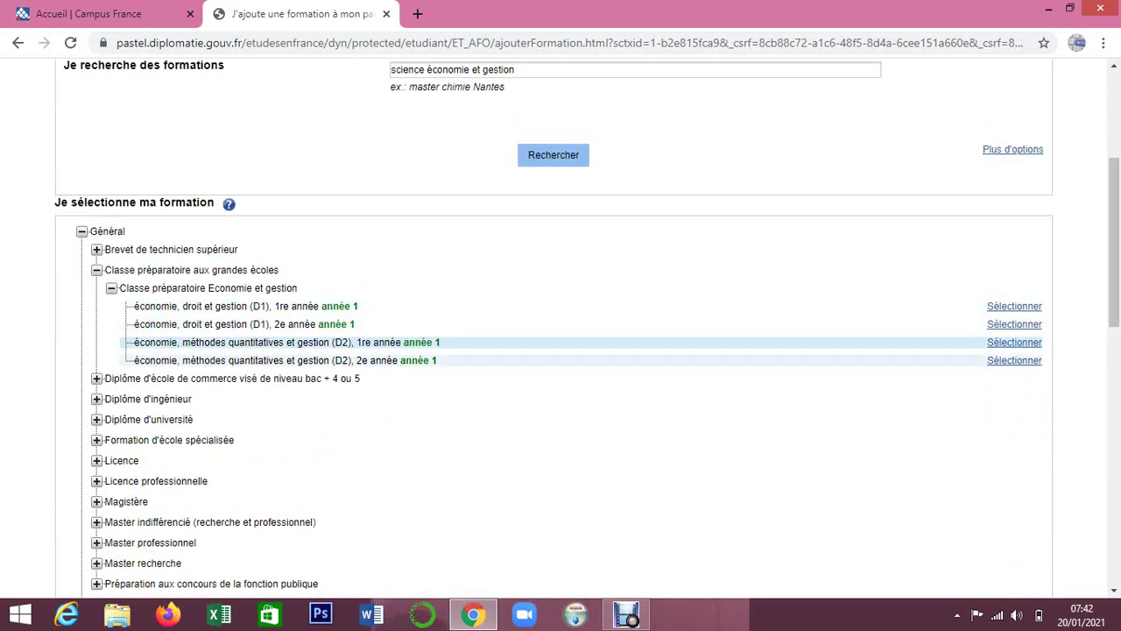
pyautogui.click(1014, 360)
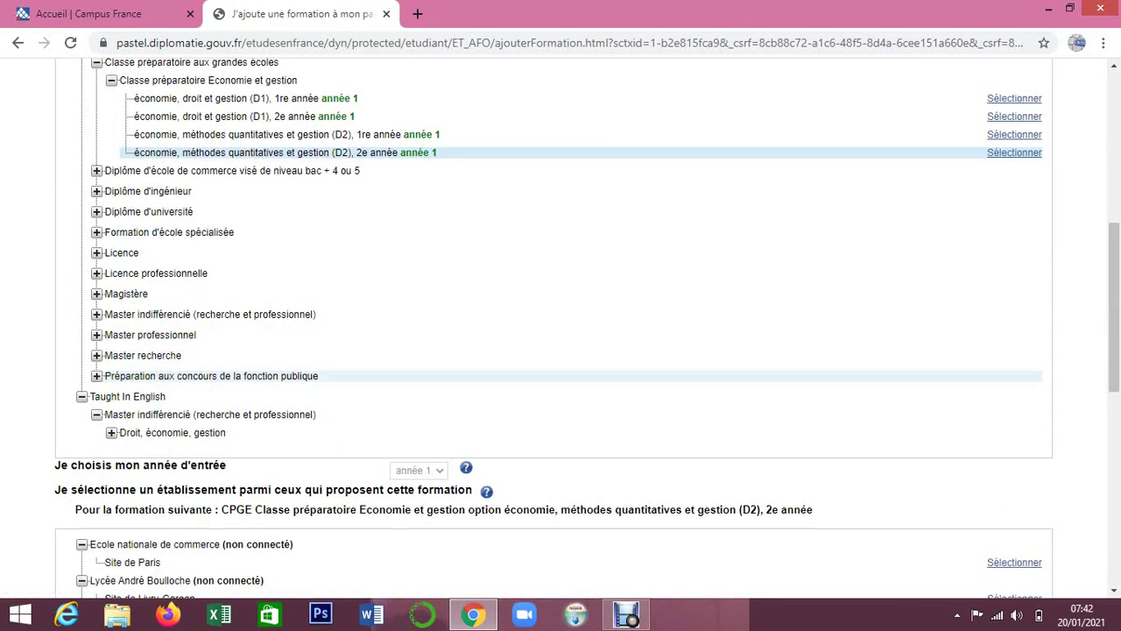
pyautogui.scroll(-2, 560, 328)
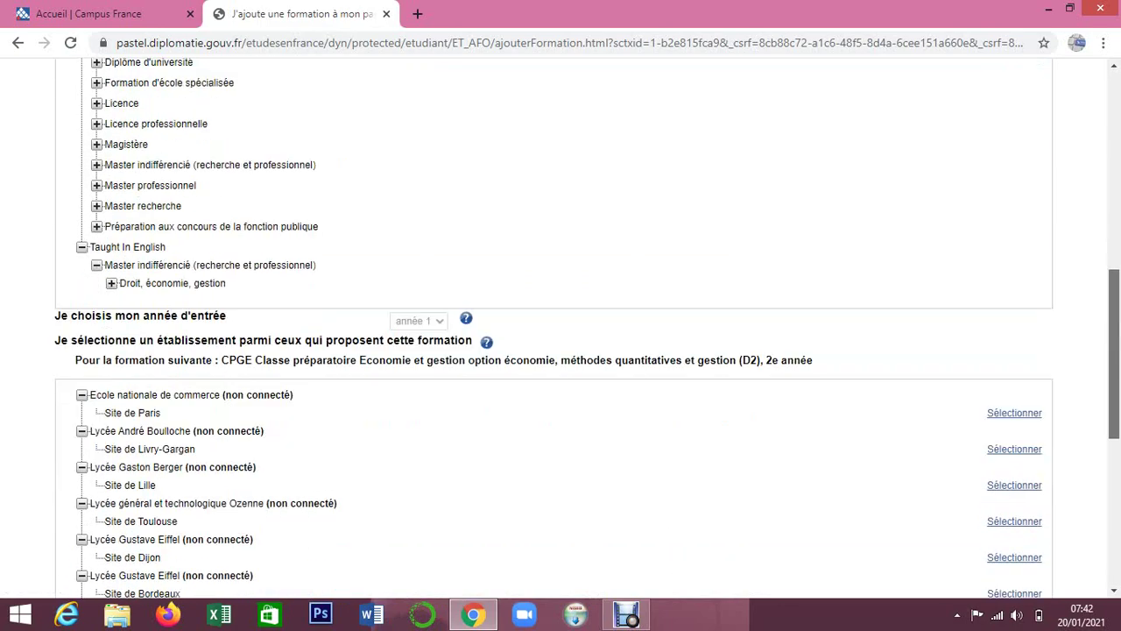
pyautogui.scroll(5, 560, 327)
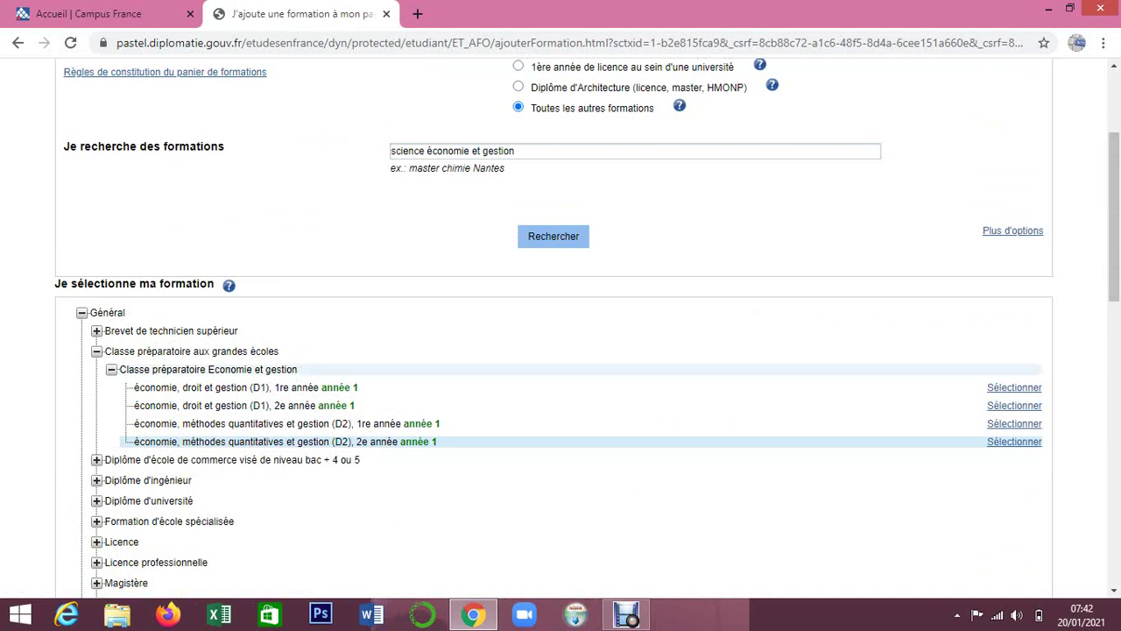
# Select Licence Droit, économie, gestion – Economie, gestion année 2 at Université de Toulon.
pyautogui.click(96, 351)
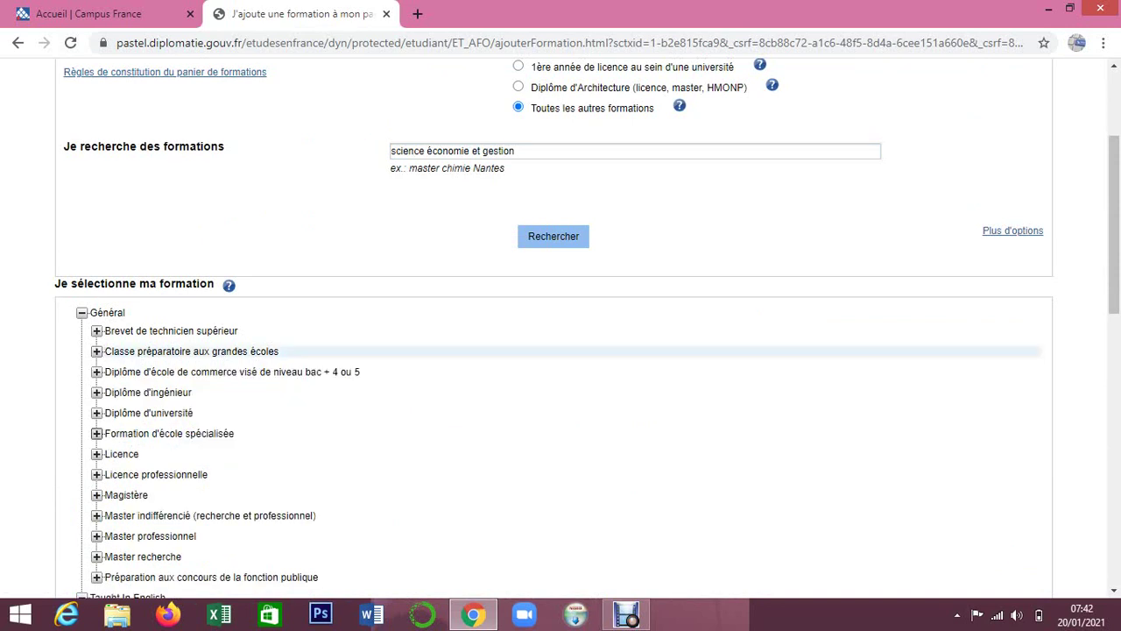
pyautogui.click(97, 453)
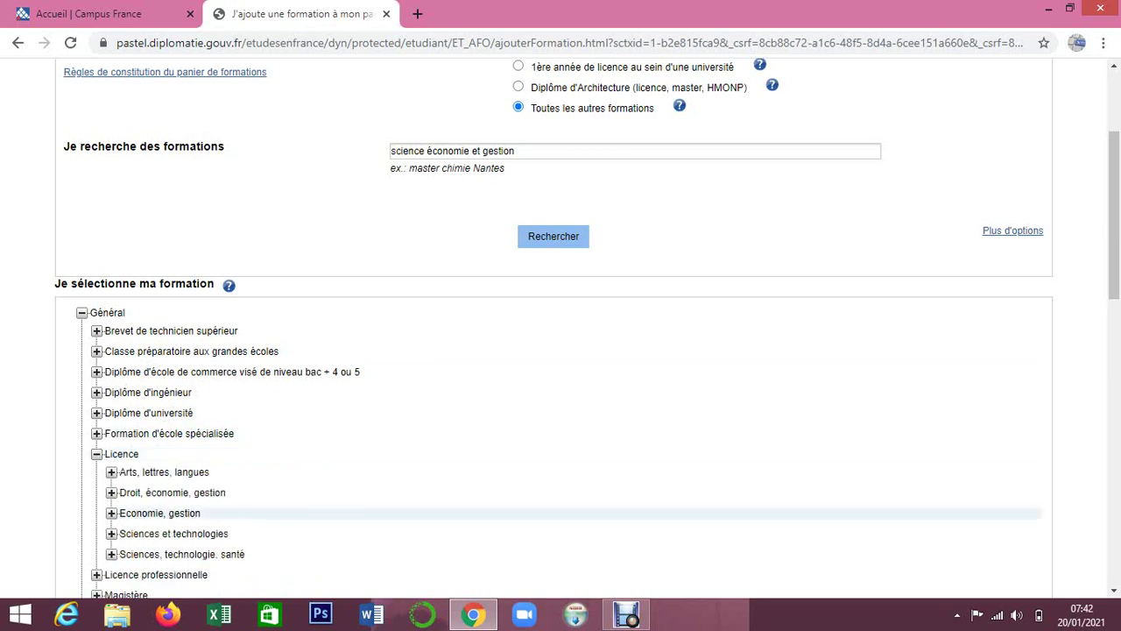
pyautogui.click(112, 492)
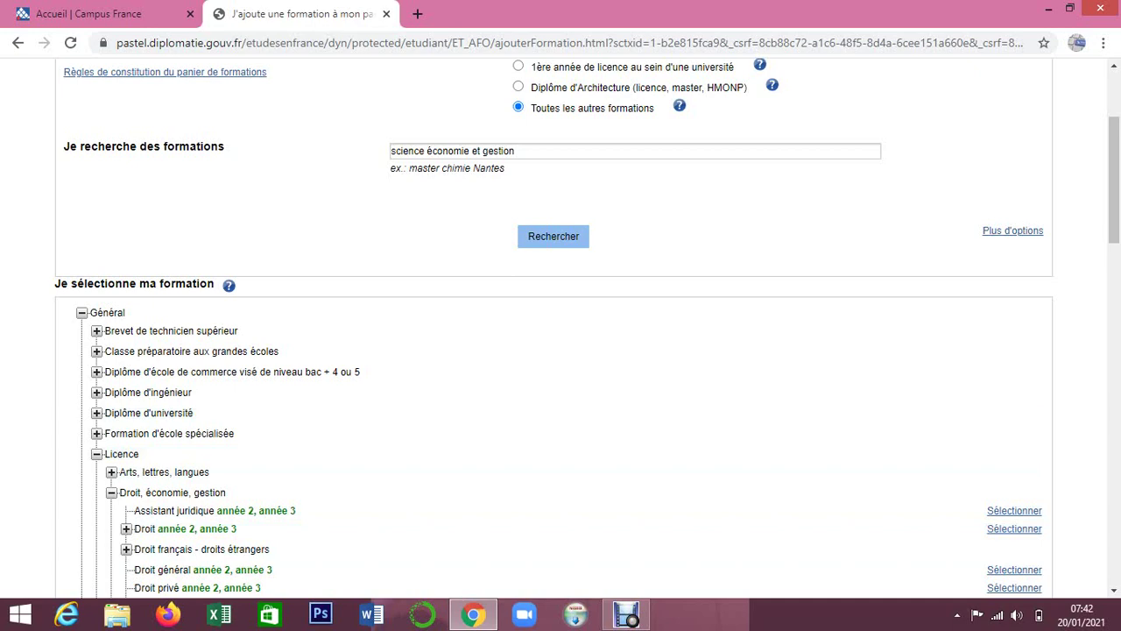
pyautogui.scroll(-3, 560, 350)
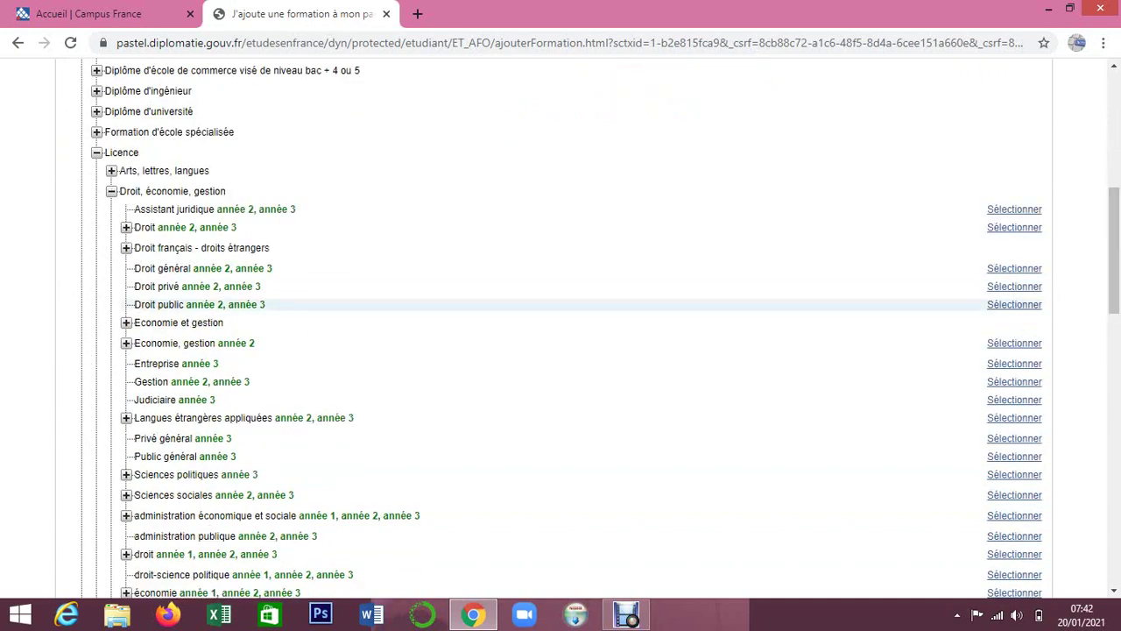
pyautogui.click(1014, 343)
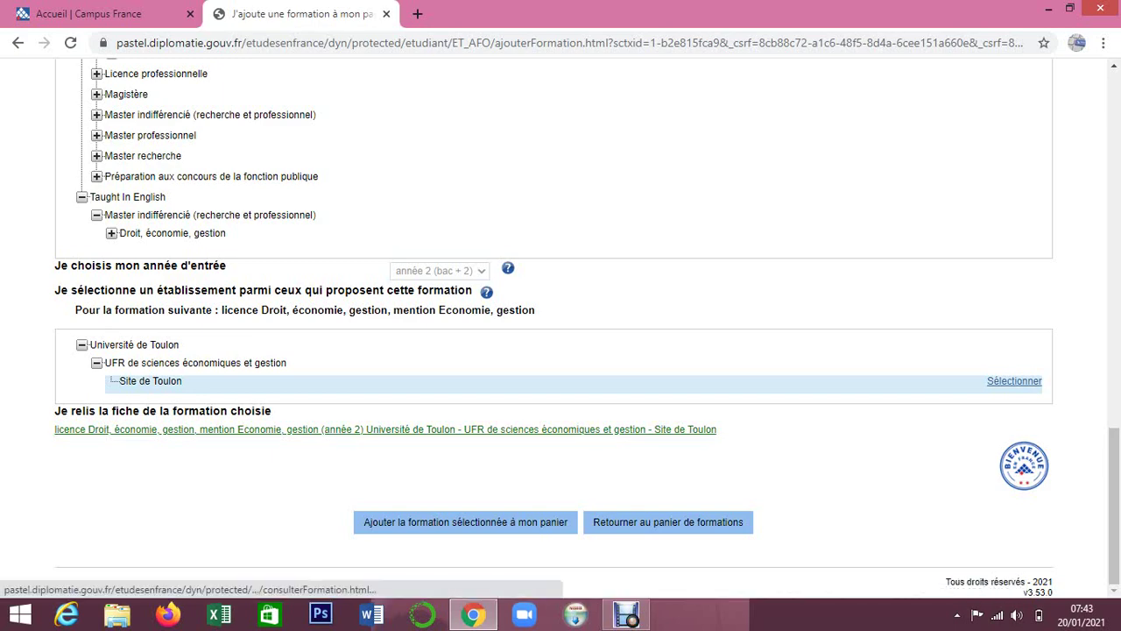
# Open the 'Je relis la fiche' information sheet and review the B2 French requirement and 01/11/2020–18/02/2021 dates.
pyautogui.click(386, 430)
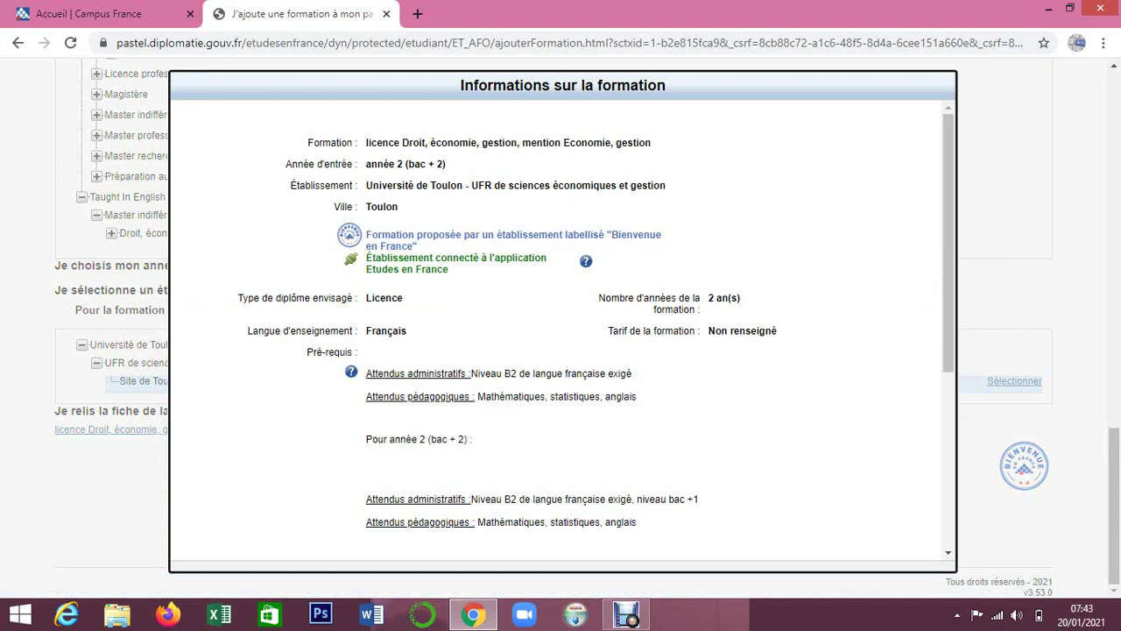
pyautogui.scroll(-2, 562, 333)
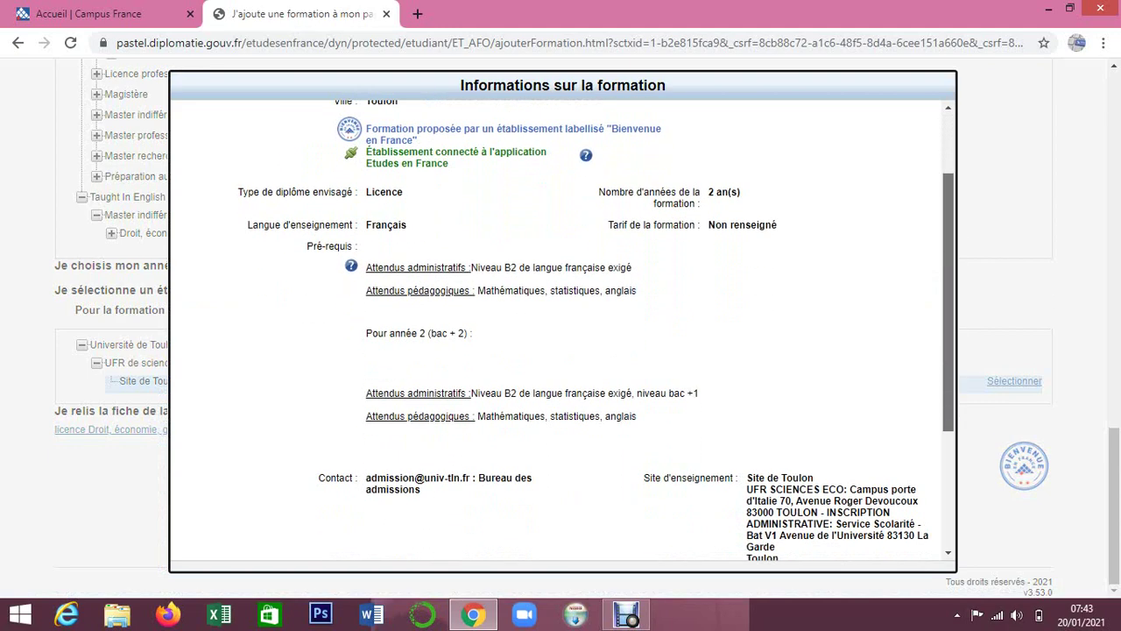
pyautogui.scroll(-3, 562, 333)
pyautogui.scroll(1, 562, 333)
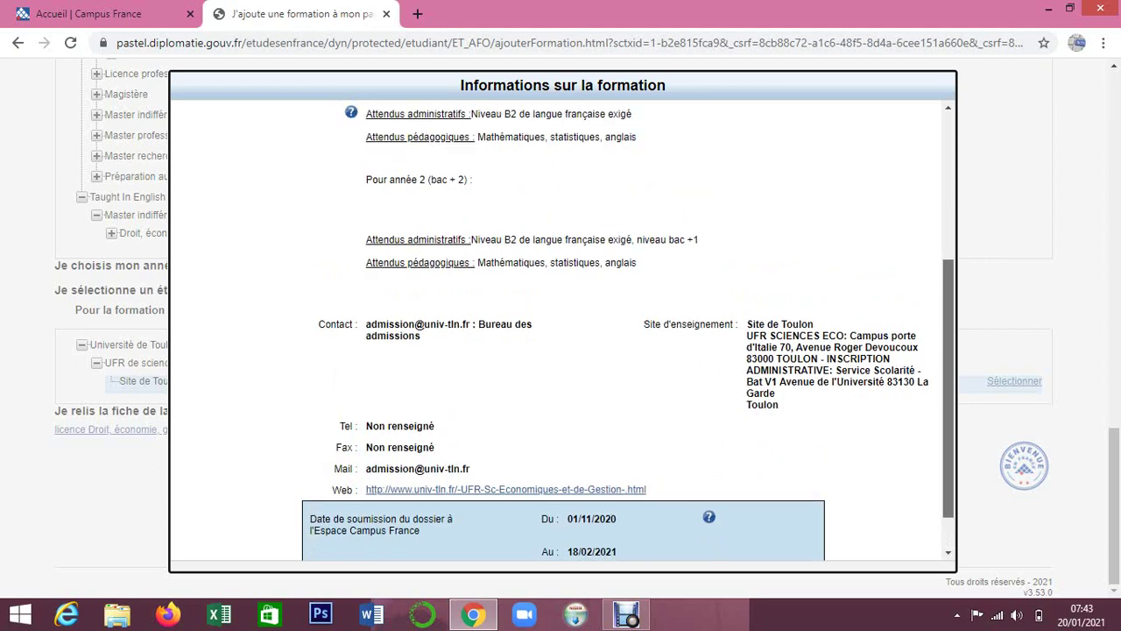
pyautogui.scroll(5, 563, 333)
pyautogui.scroll(-6, 562, 333)
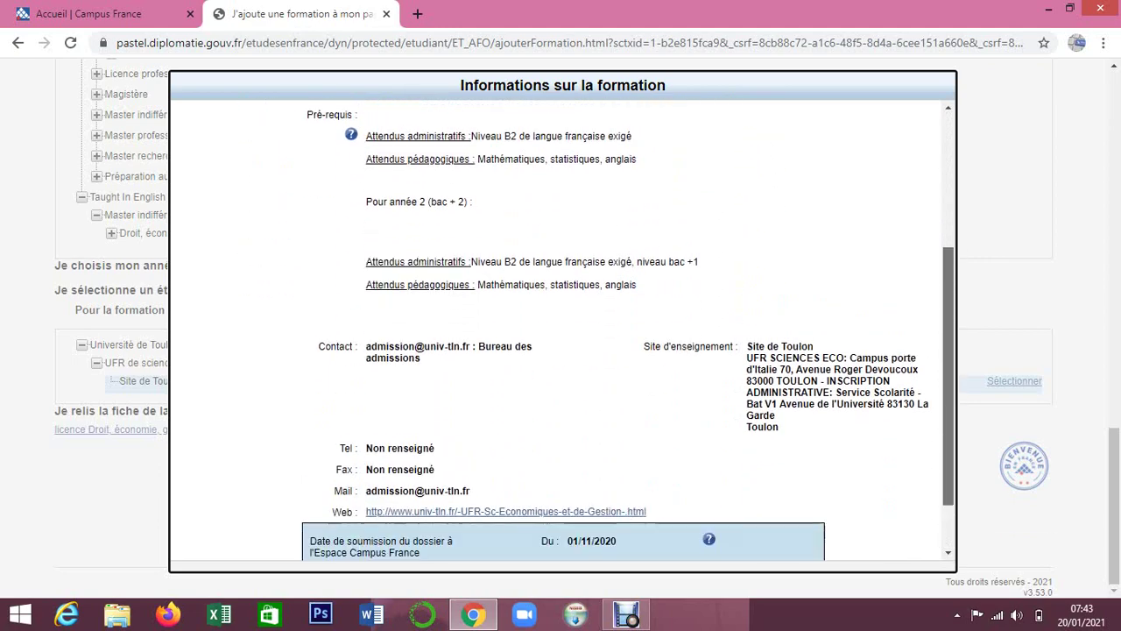
pyautogui.scroll(6, 562, 332)
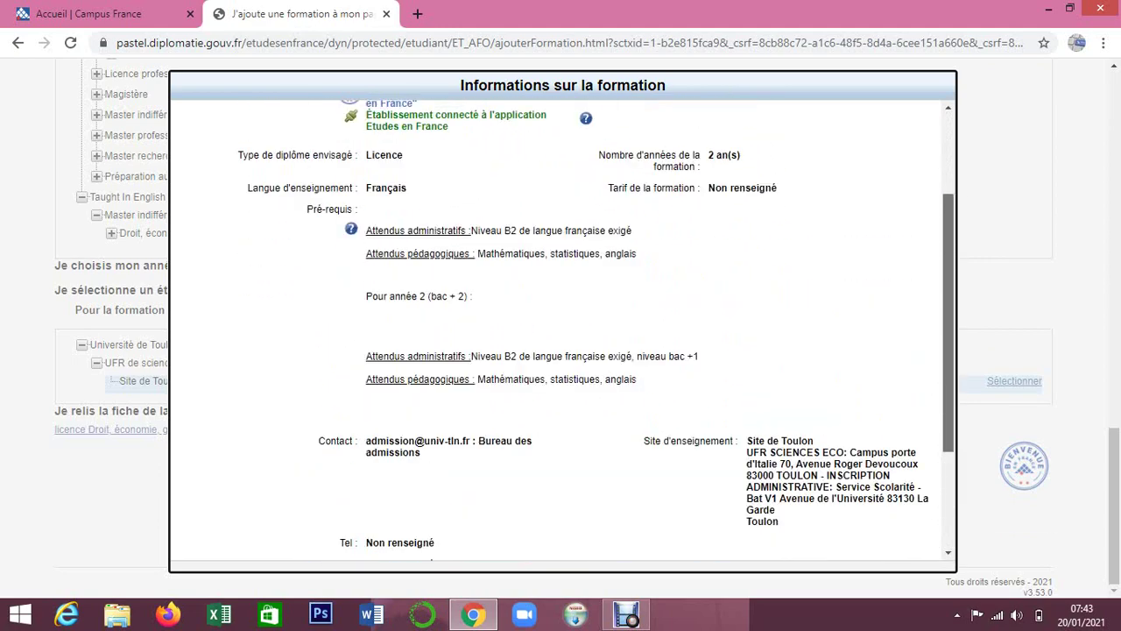
pyautogui.scroll(-6, 563, 333)
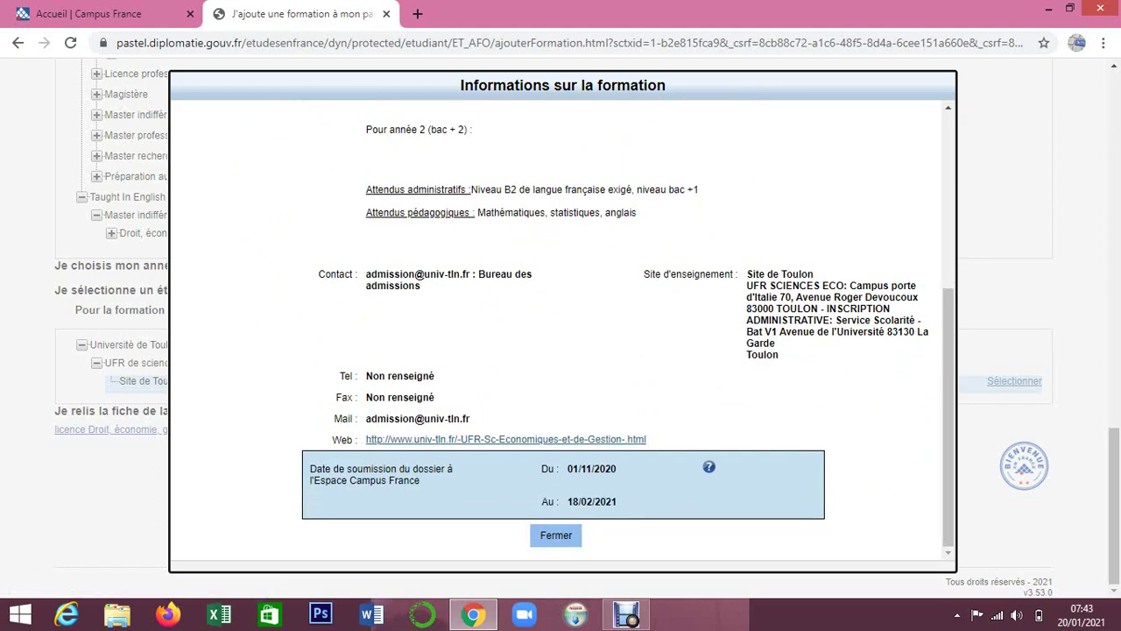
pyautogui.scroll(3, 505, 439)
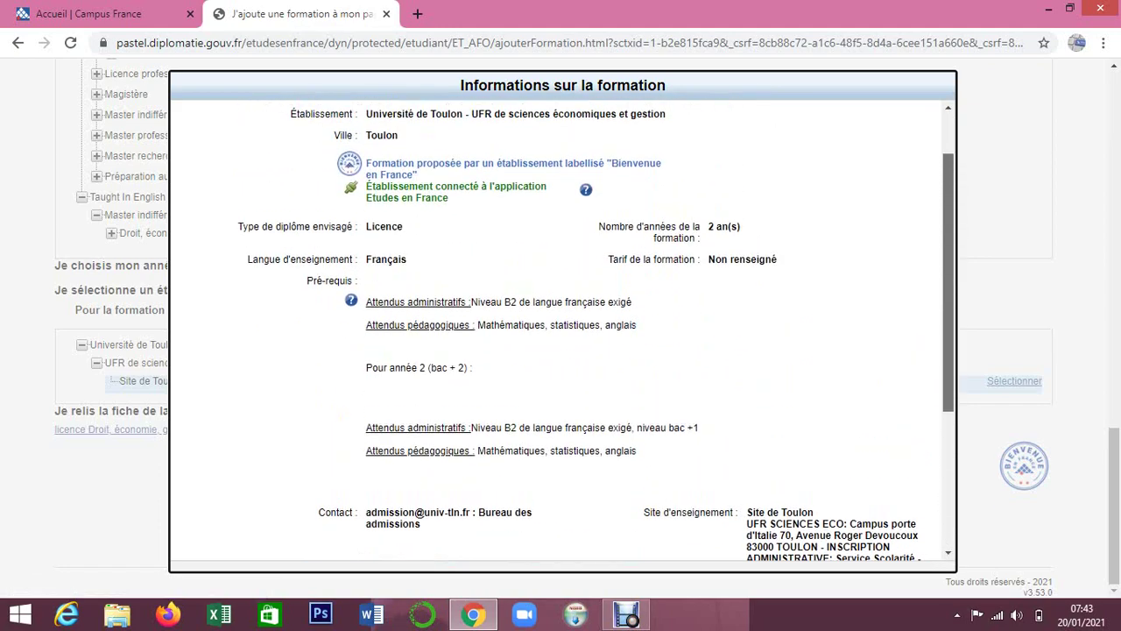
# Scroll to the end of the sheet and follow the Web link to the faculty website.
pyautogui.scroll(-1, 561, 333)
pyautogui.scroll(-1, 596, 333)
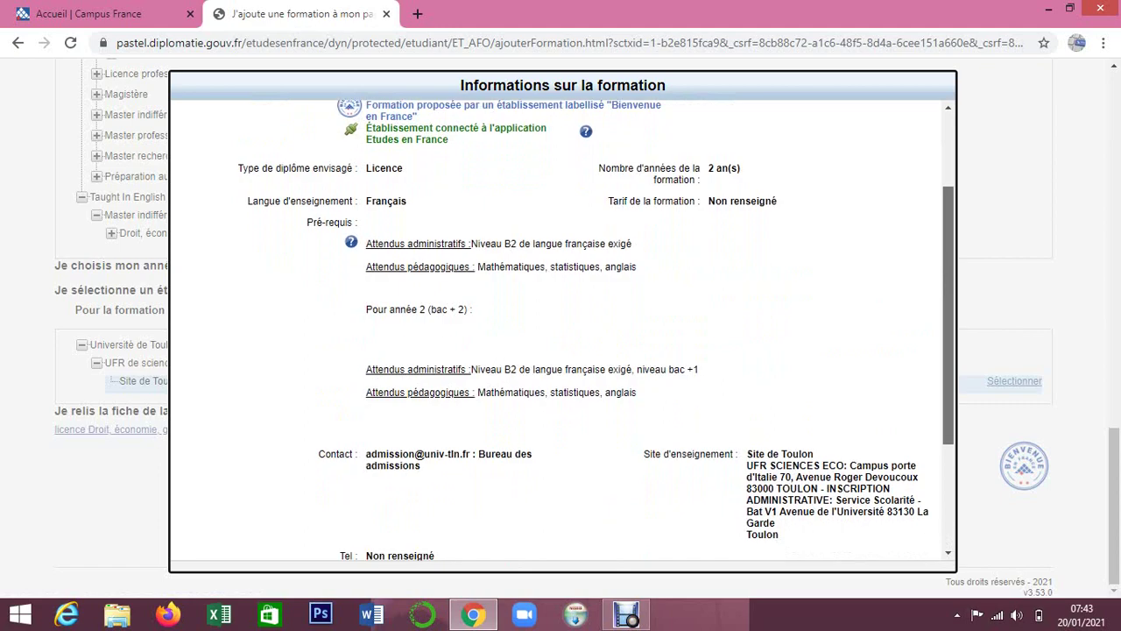
pyautogui.scroll(-2, 560, 332)
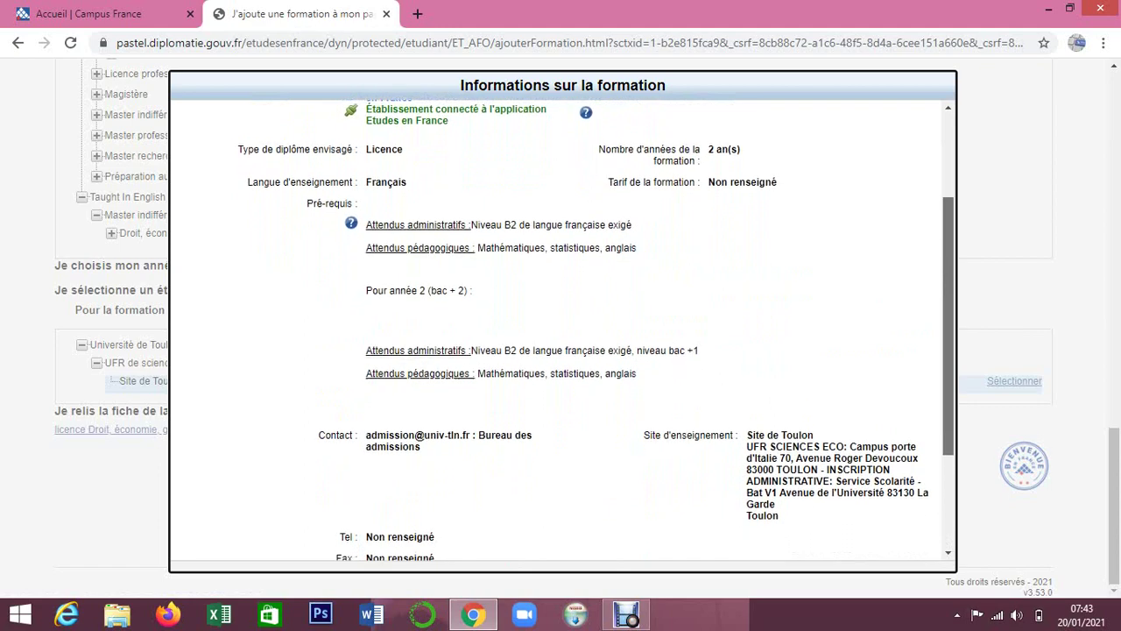
pyautogui.scroll(-2, 561, 333)
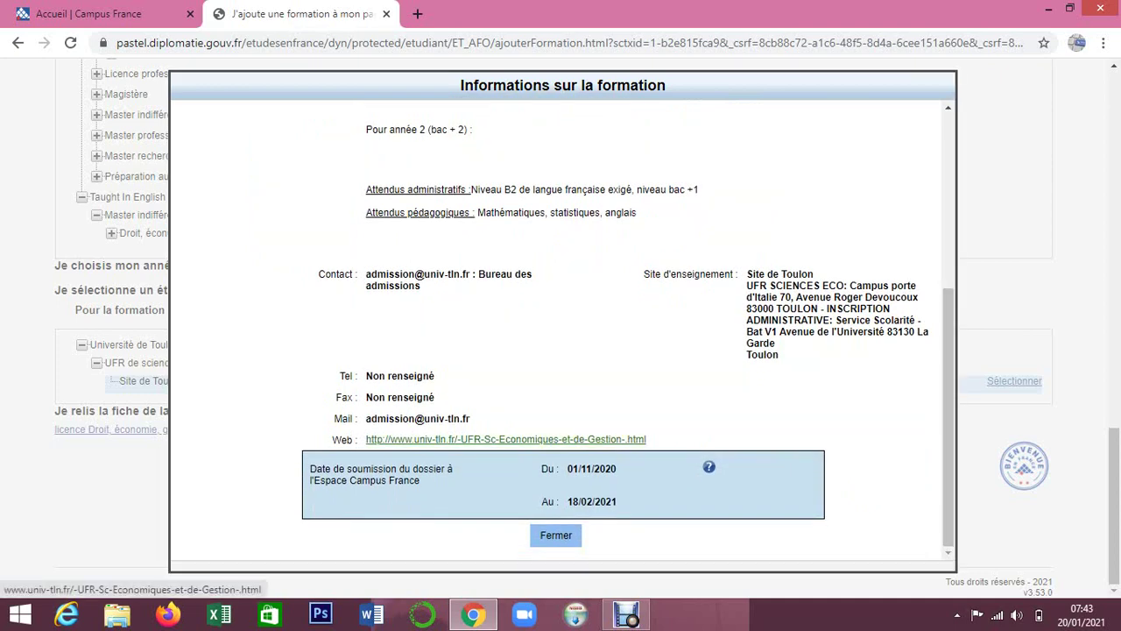
pyautogui.click(506, 439)
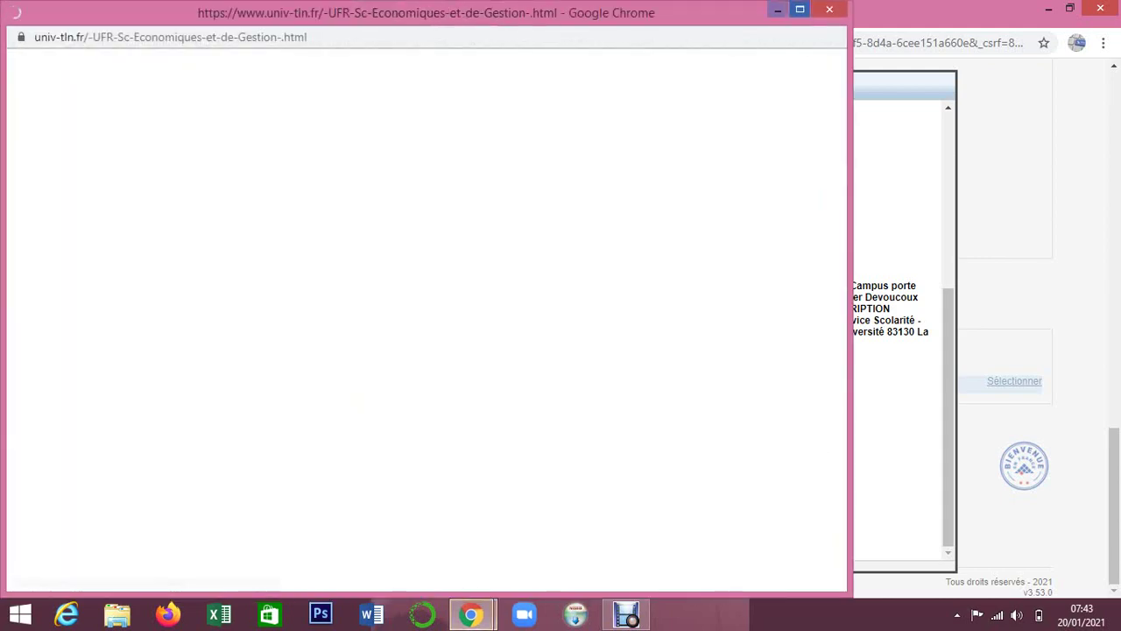
# Maximize the Université de Toulon window and scroll through the UFR Sciences Economiques et de Gestion page.
pyautogui.click(800, 9)
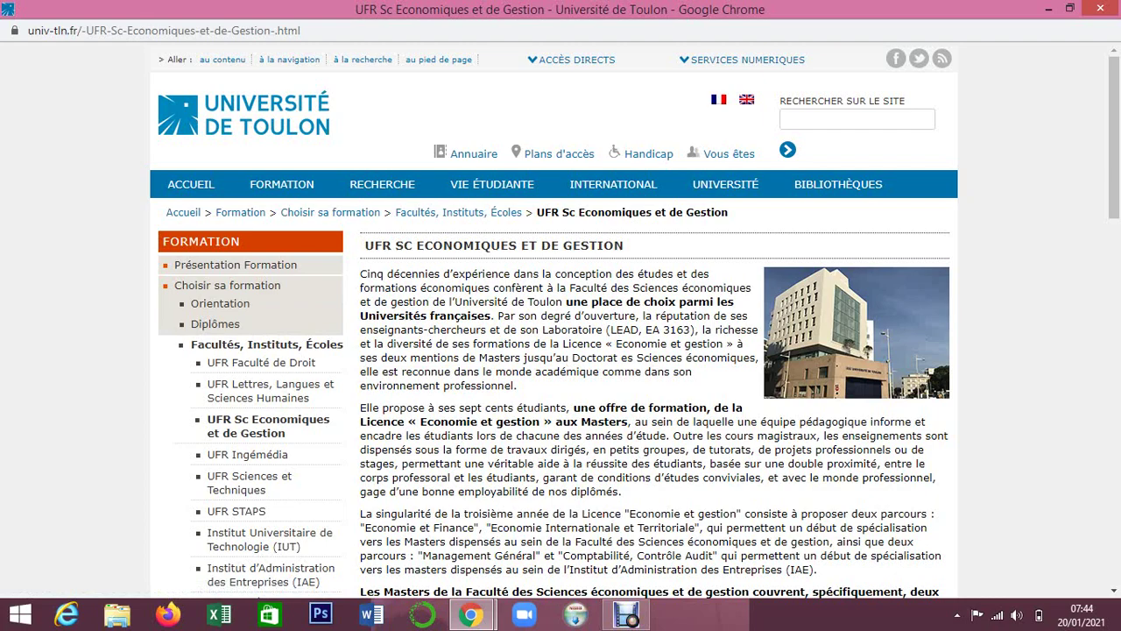
pyautogui.scroll(-7, 561, 350)
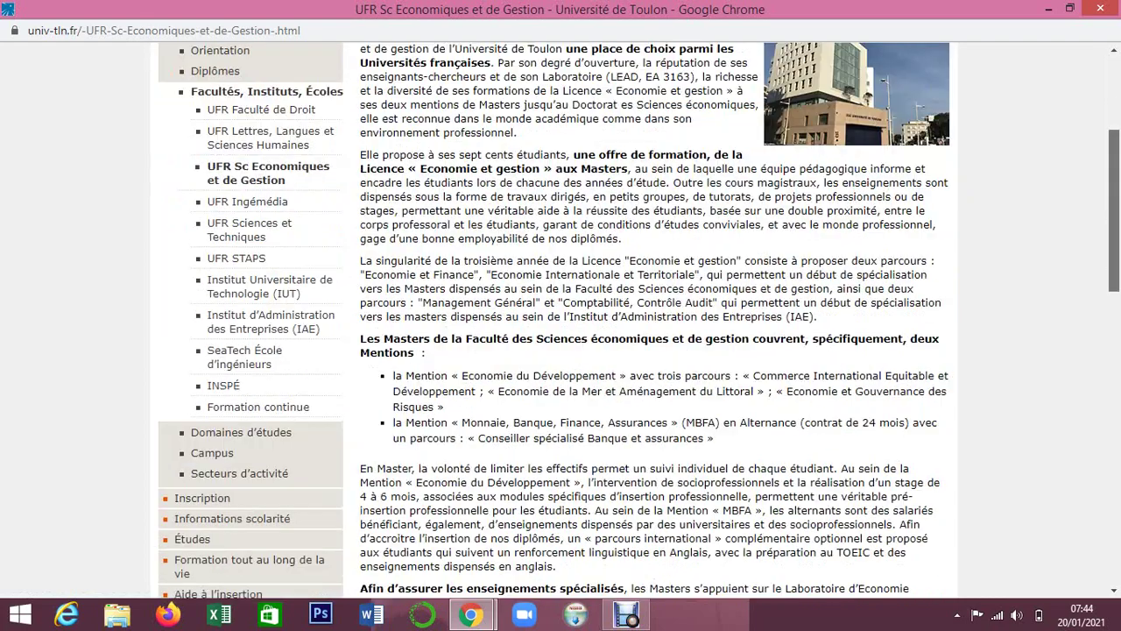
pyautogui.scroll(-7, 560, 351)
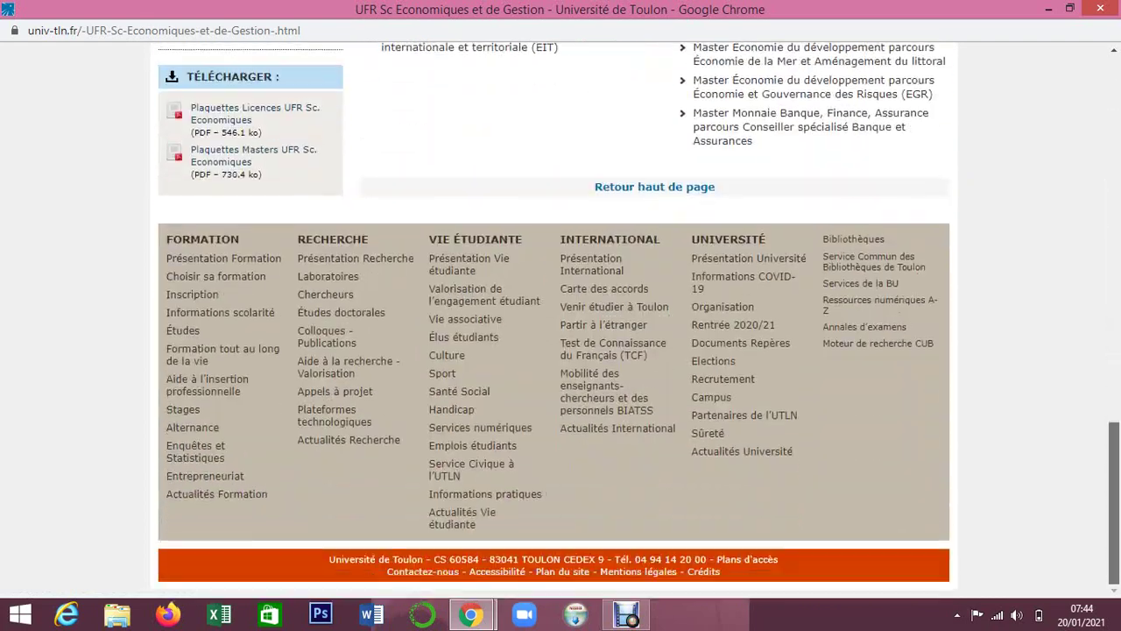
pyautogui.scroll(2, 561, 350)
pyautogui.scroll(10, 560, 350)
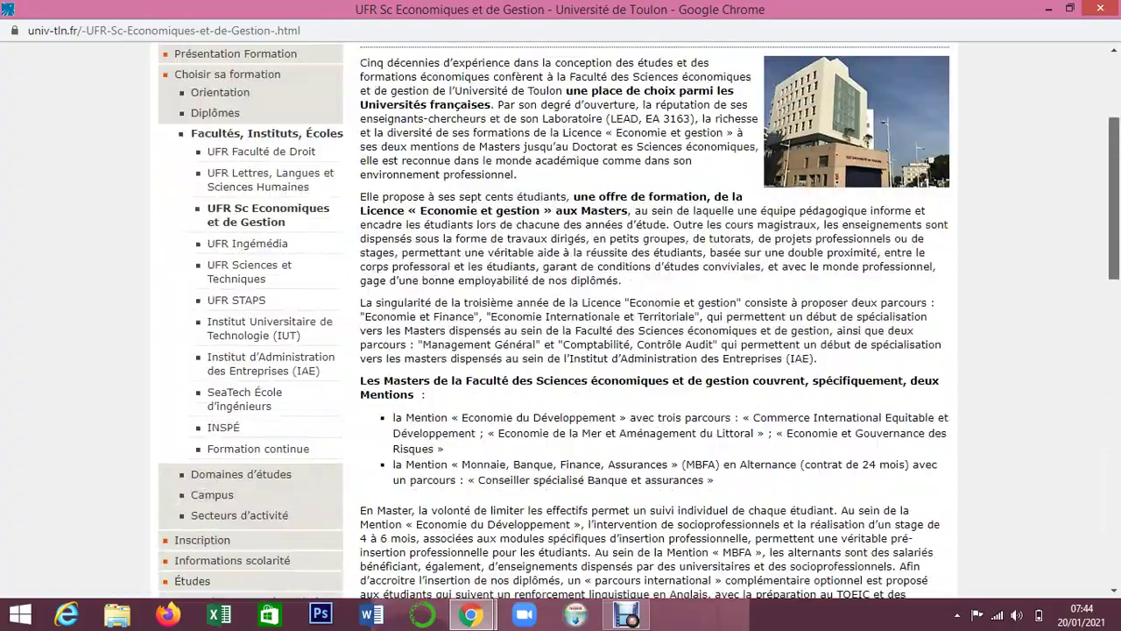
pyautogui.scroll(-10, 560, 350)
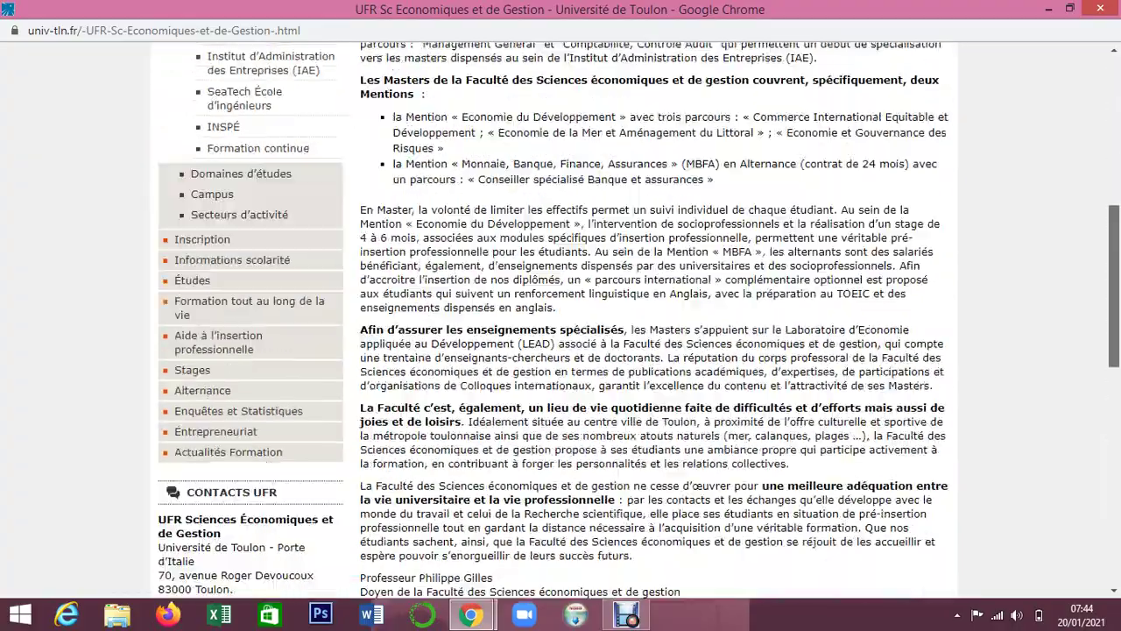
pyautogui.scroll(10, 561, 351)
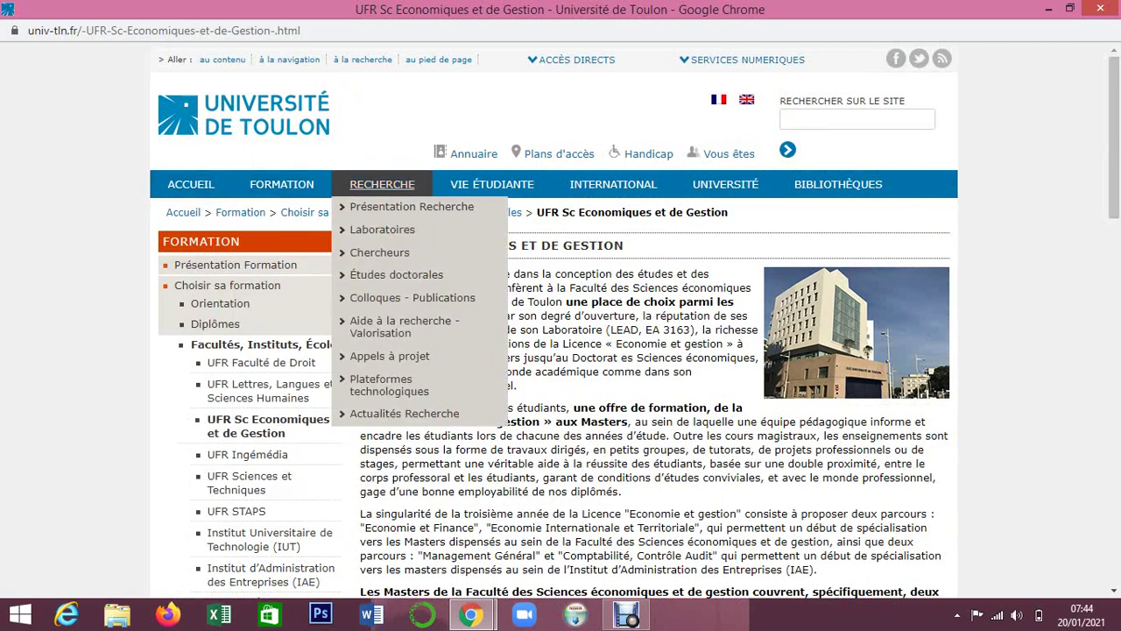
# Look over the faculty page's top menus, then close the Université de Toulon window.
pyautogui.moveTo(492, 184)
pyautogui.moveTo(613, 184)
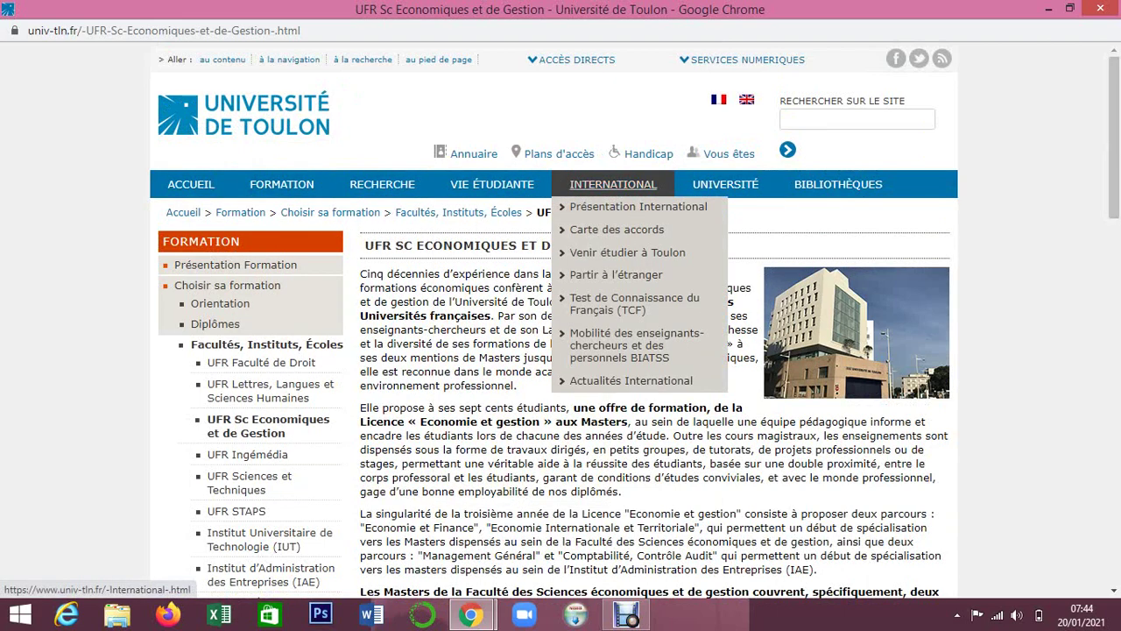
pyautogui.moveTo(838, 184)
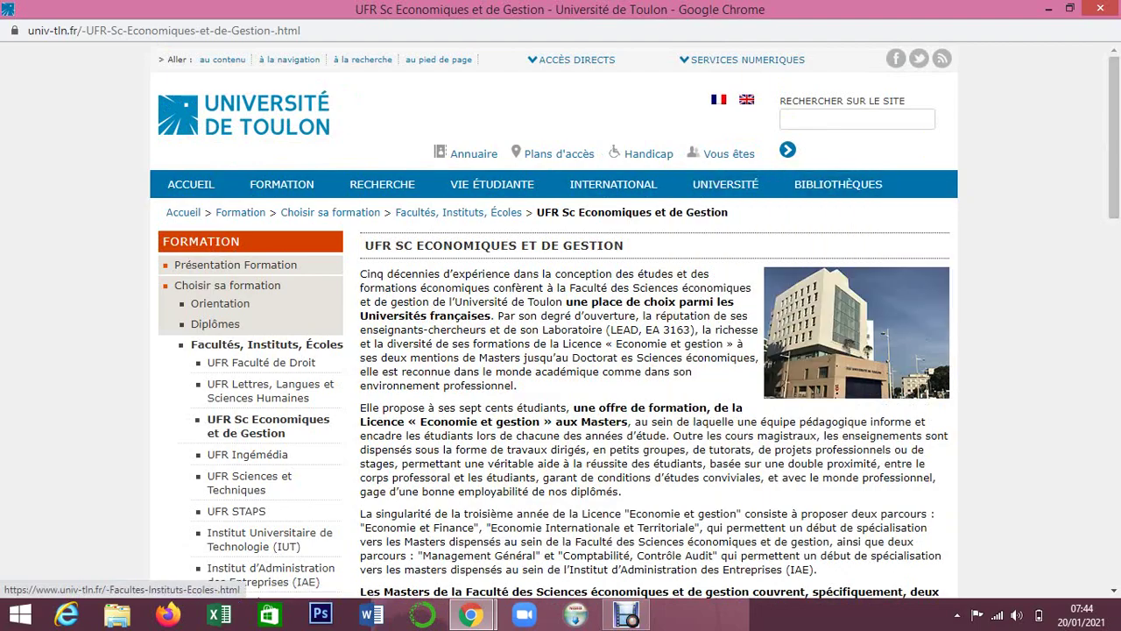
pyautogui.moveTo(1114, 139)
pyautogui.mouseDown()
pyautogui.moveTo(1114, 510)
pyautogui.moveTo(1114, 137)
pyautogui.mouseUp()
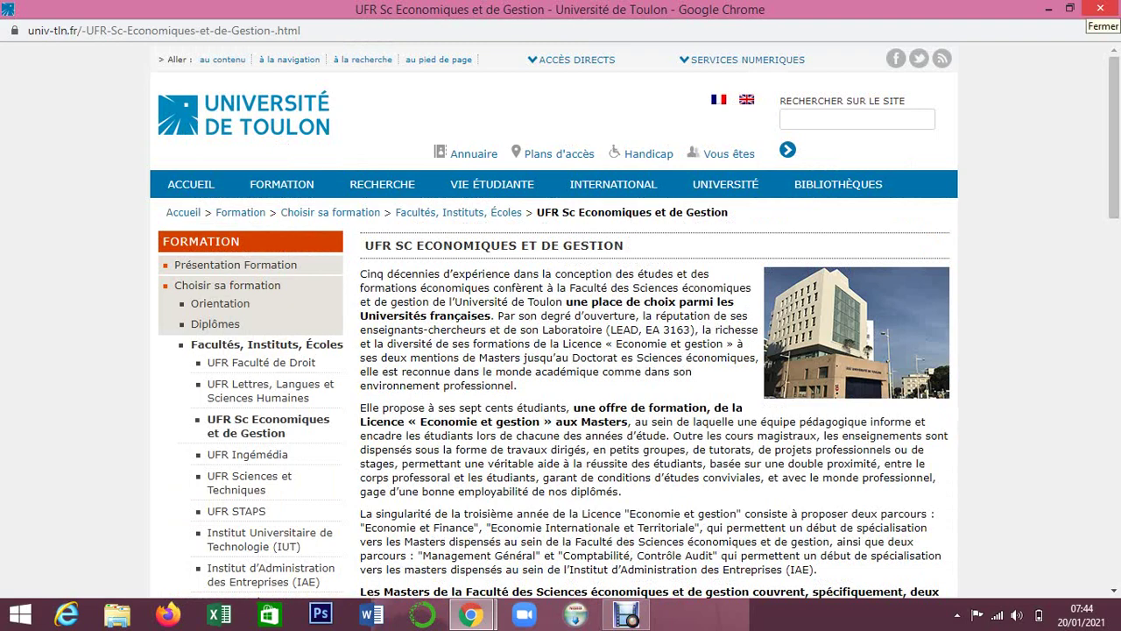
pyautogui.click(1097, 8)
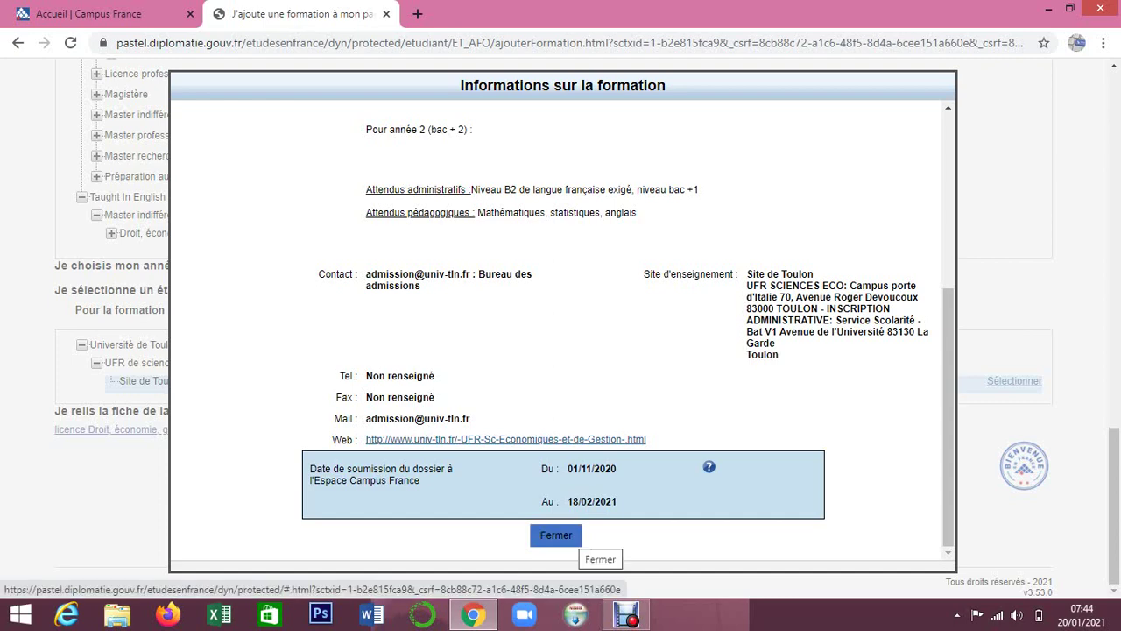
# Close the course information and add the Toulon Licence Economie, gestion (année 2) to the basket.
pyautogui.click(556, 535)
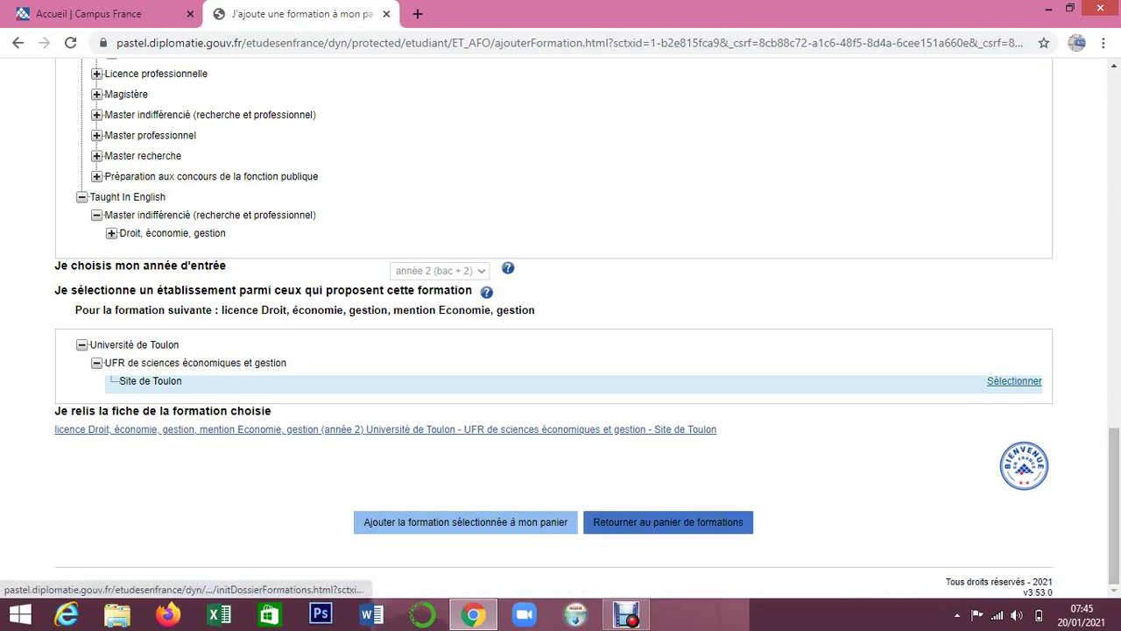
pyautogui.click(466, 522)
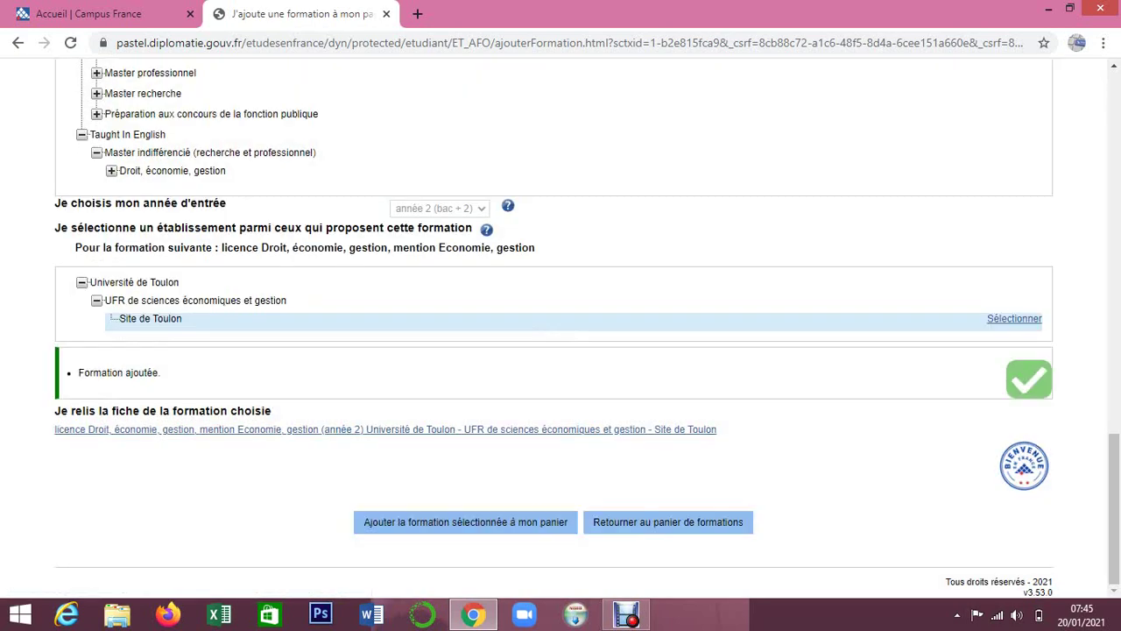
# Open Voir le panier from the Ajouter une formation page to view the two formations.
pyautogui.scroll(20, 560, 325)
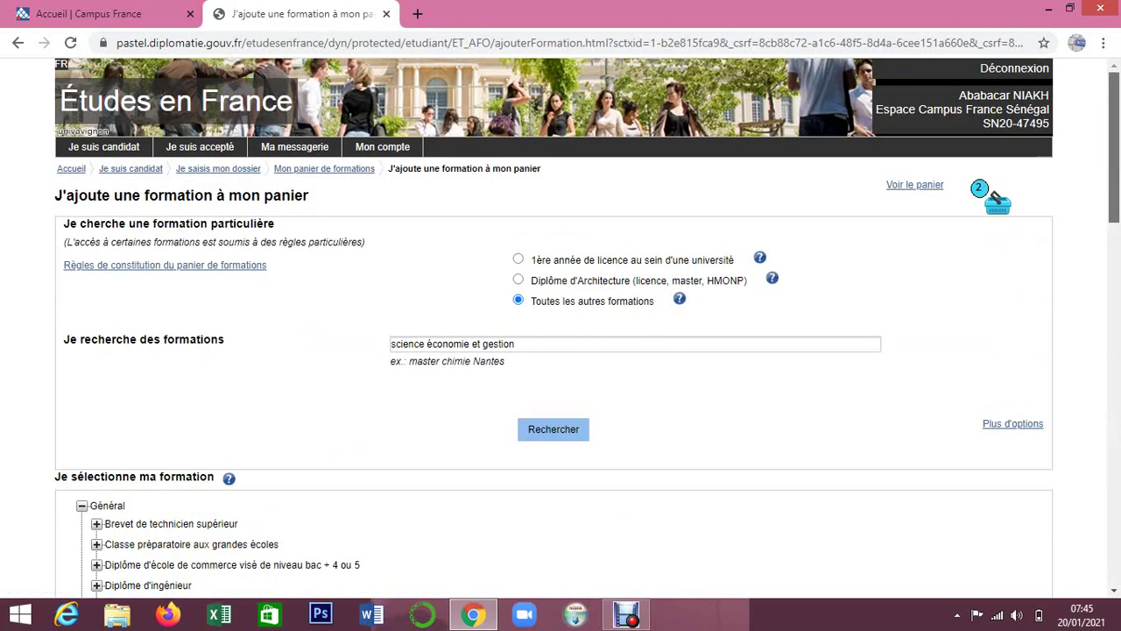
pyautogui.scroll(-4, 561, 324)
pyautogui.scroll(4, 560, 324)
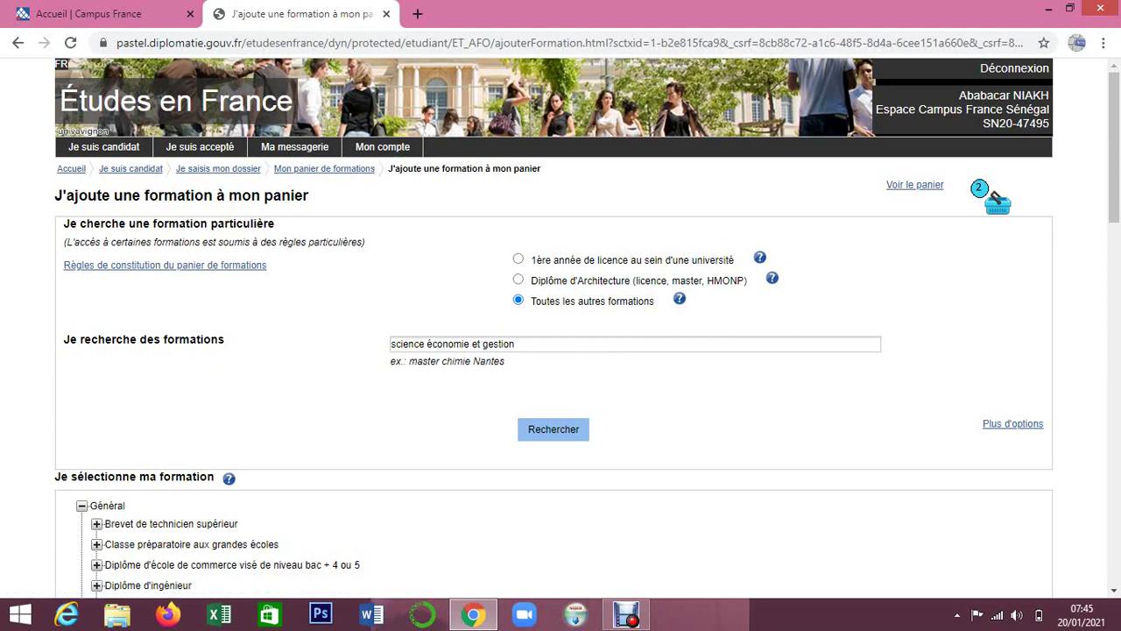
pyautogui.moveTo(1115, 148)
pyautogui.mouseDown()
pyautogui.moveTo(1115, 470)
pyautogui.moveTo(1115, 147)
pyautogui.mouseUp()
pyautogui.click(996, 198)
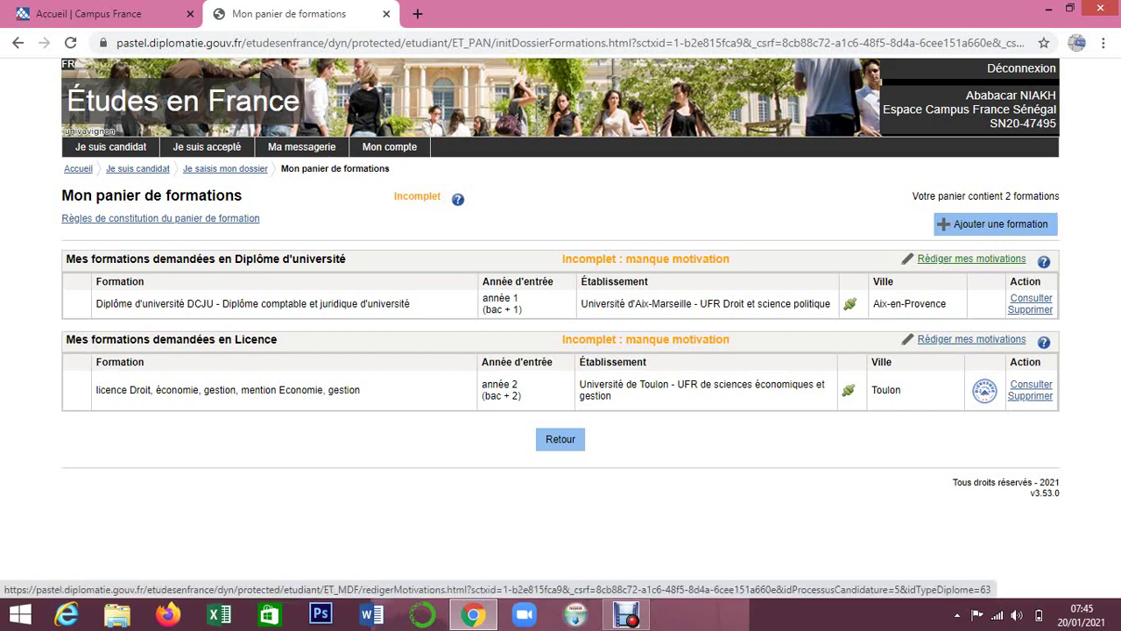
# Open Rédiger mes motivations for the Diplôme d'université request and select the DCJU formation.
pyautogui.click(971, 259)
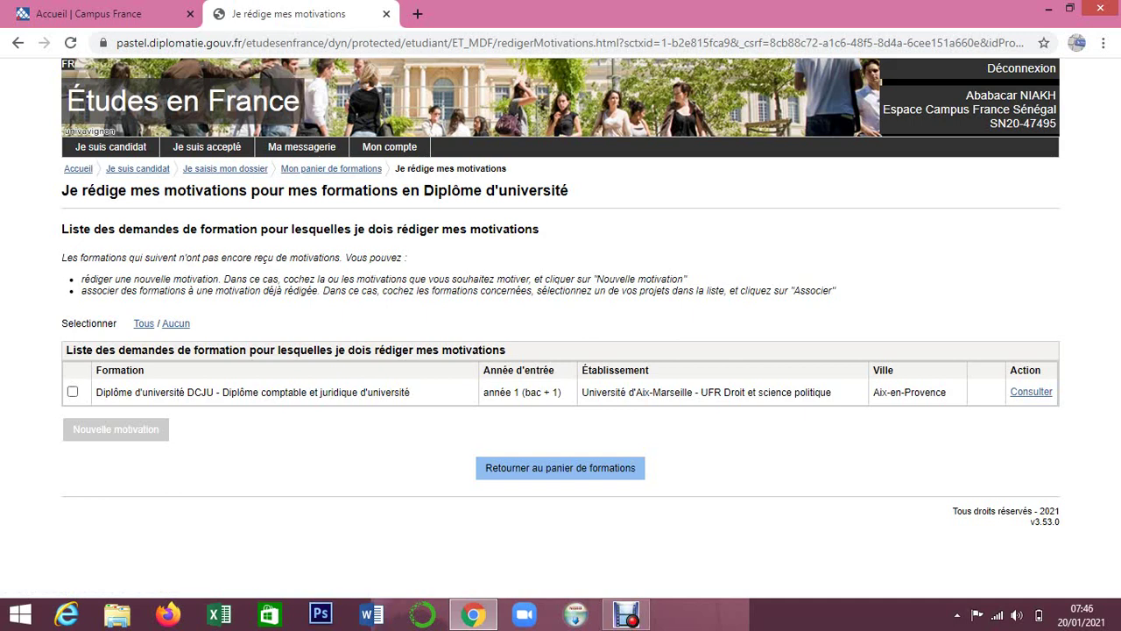
pyautogui.click(73, 392)
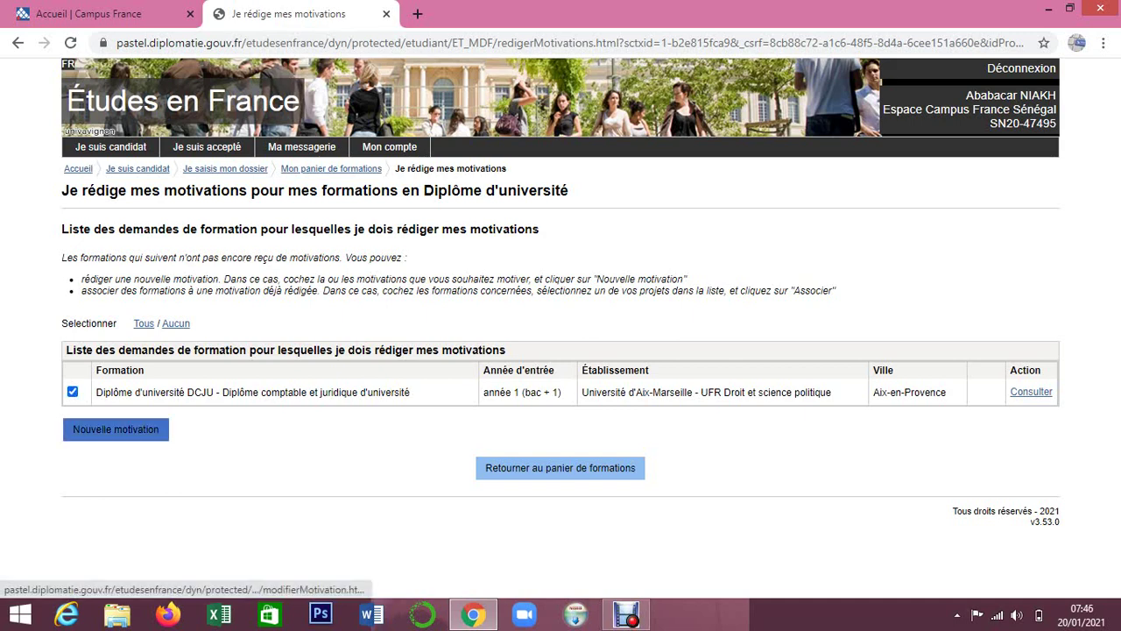
# Create a Nouvelle motivation for the DCJU diploma and place the cursor in its title field.
pyautogui.click(116, 429)
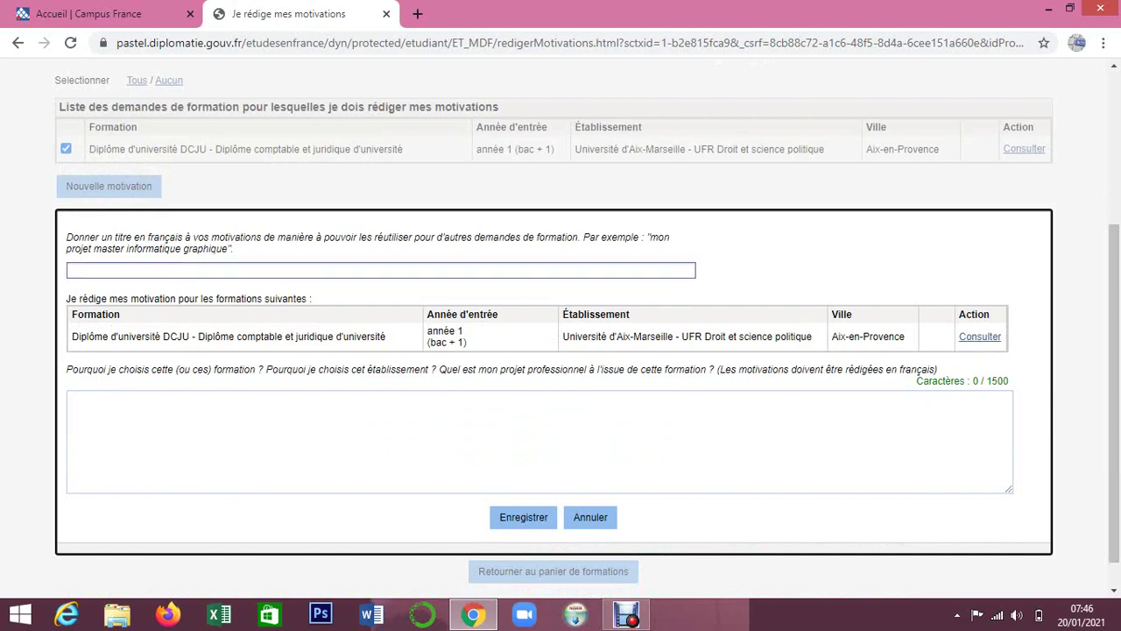
pyautogui.click(380, 271)
# Title the motivation 'mon projet diplôme comptab', fixing diplome's accent via spellcheck, then cancel the form.
pyautogui.press('Down')
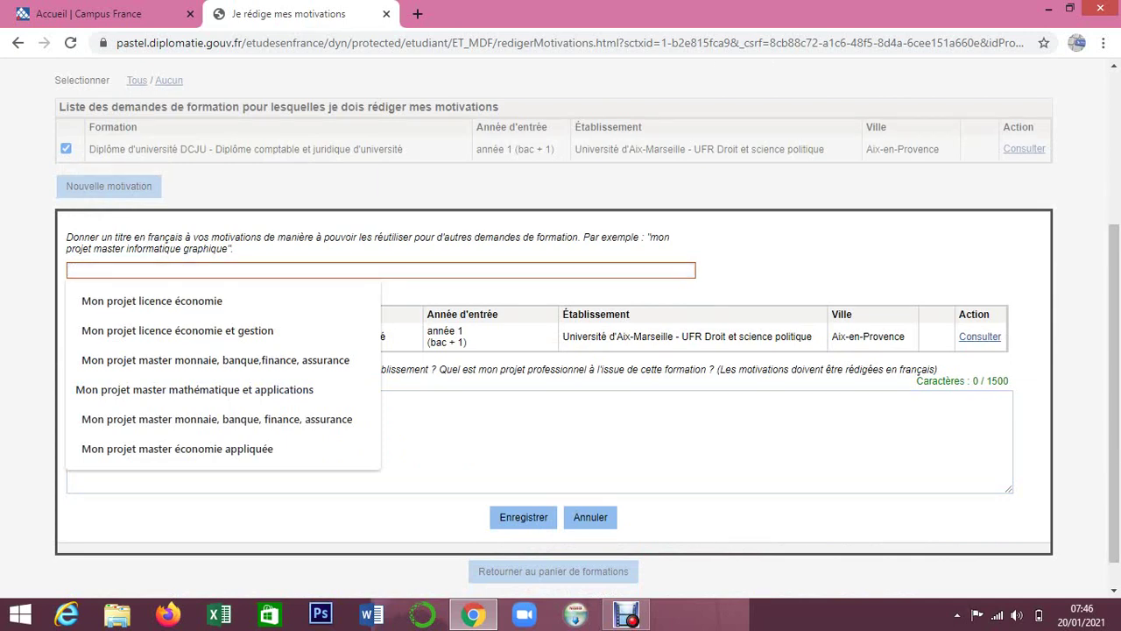
pyautogui.click(540, 441)
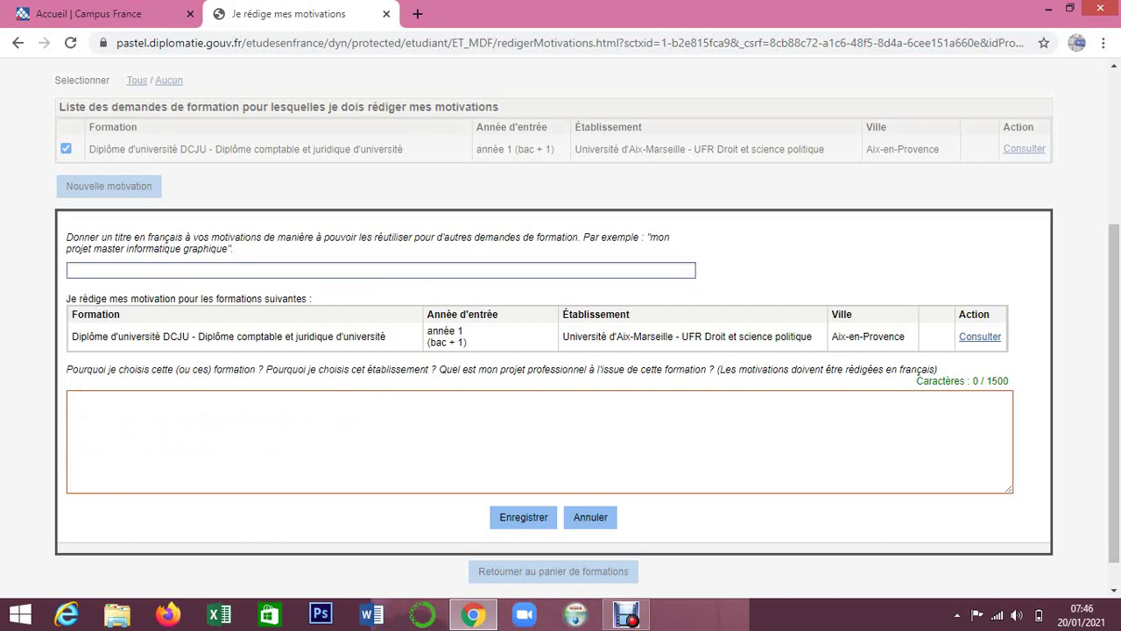
pyautogui.click(381, 270)
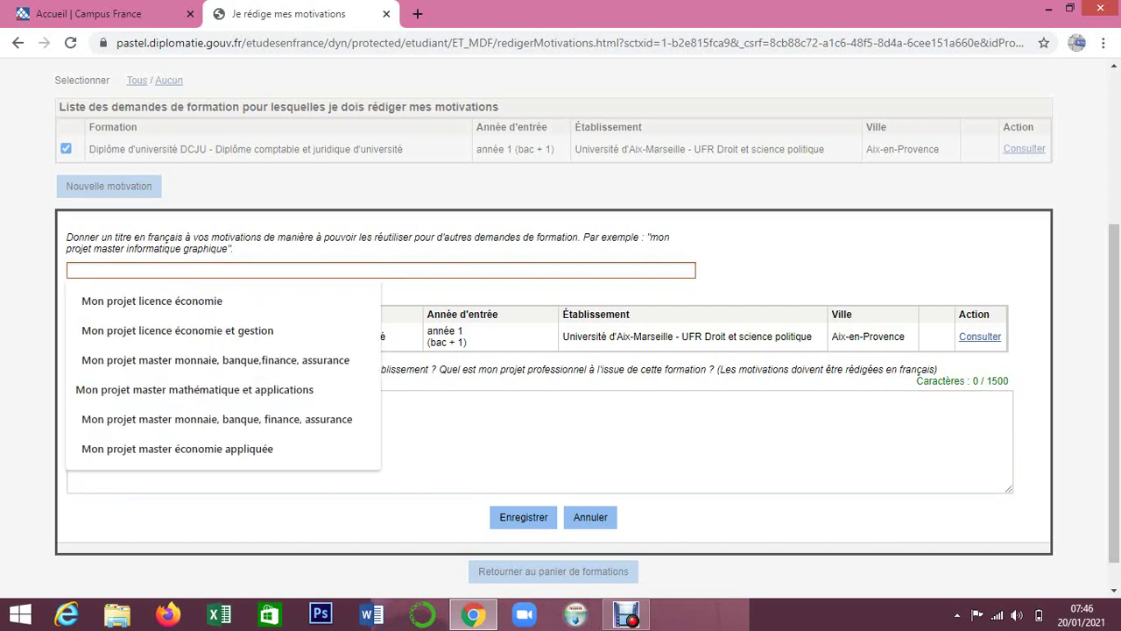
pyautogui.write('mon p')
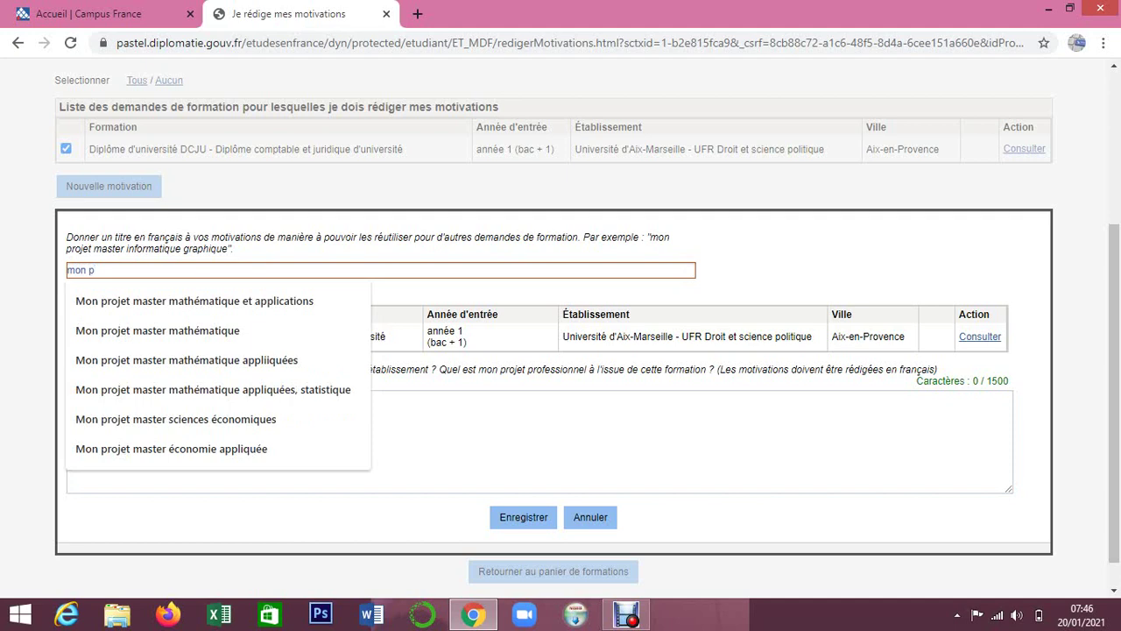
pyautogui.write('o')
pyautogui.press('BackSpace')
pyautogui.write('rojet d')
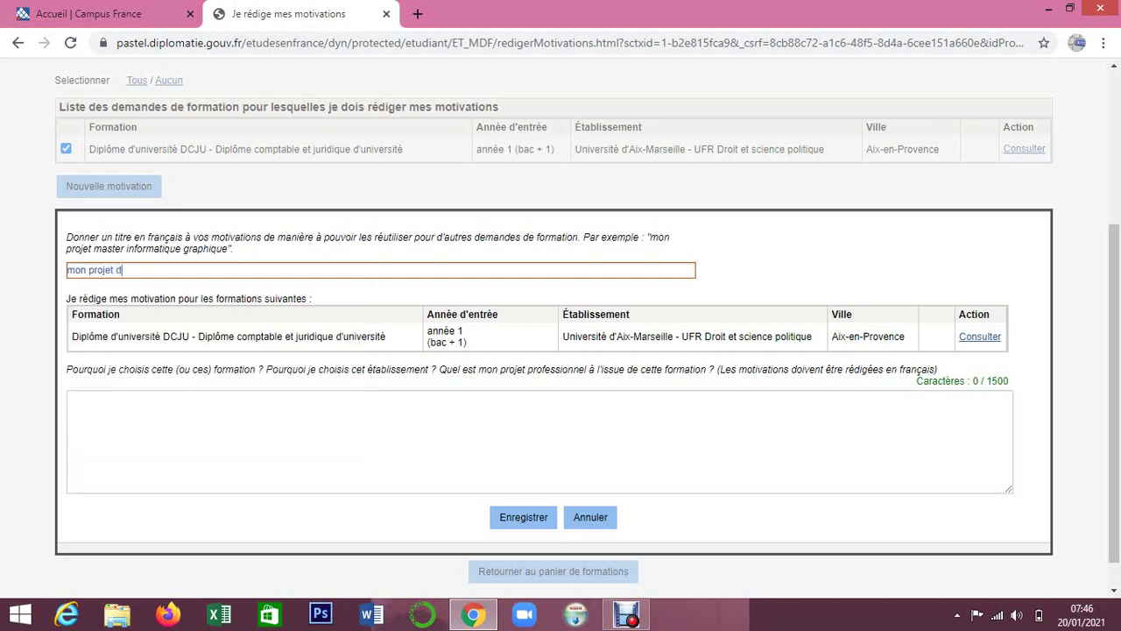
pyautogui.write('iplome')
pyautogui.rightClick(137, 274)
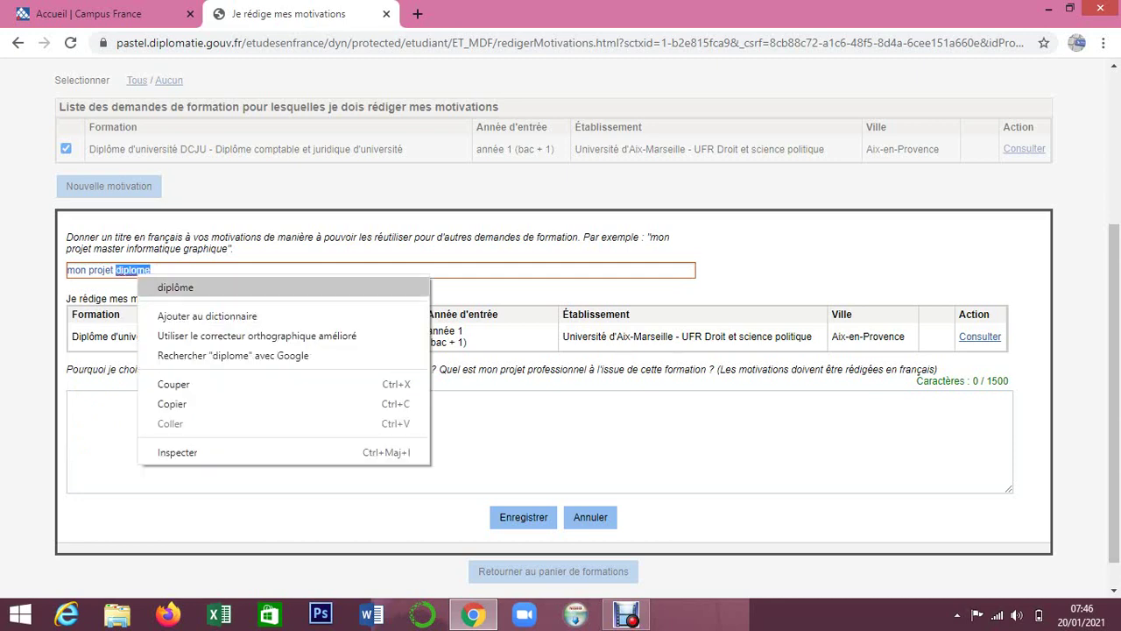
pyautogui.click(167, 287)
pyautogui.write('co')
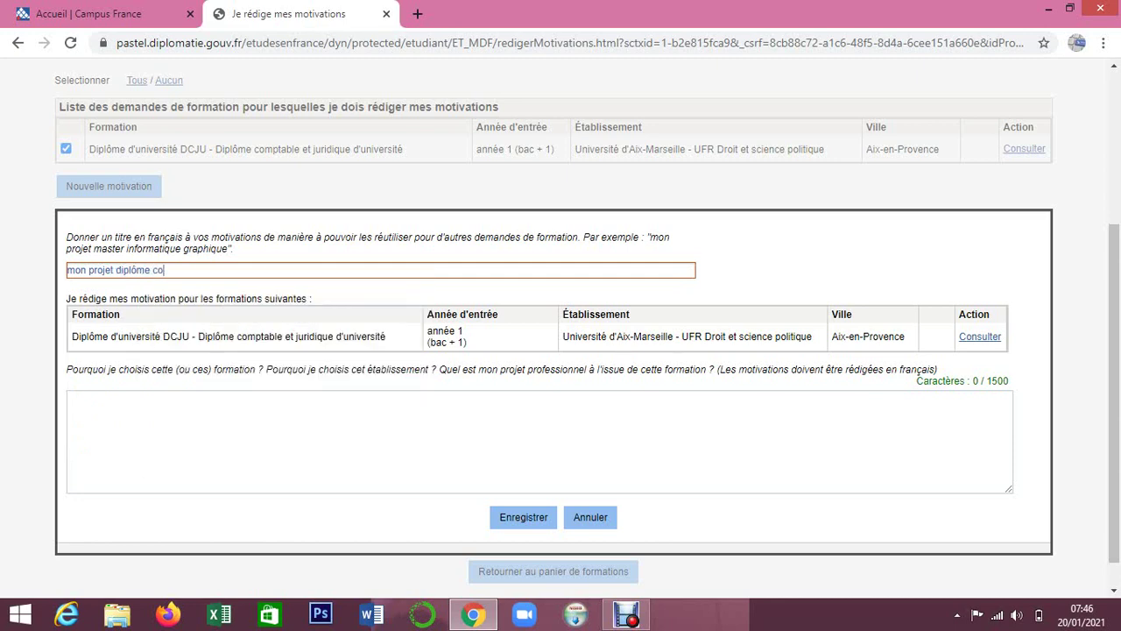
pyautogui.write('mptable')
pyautogui.click(70, 398)
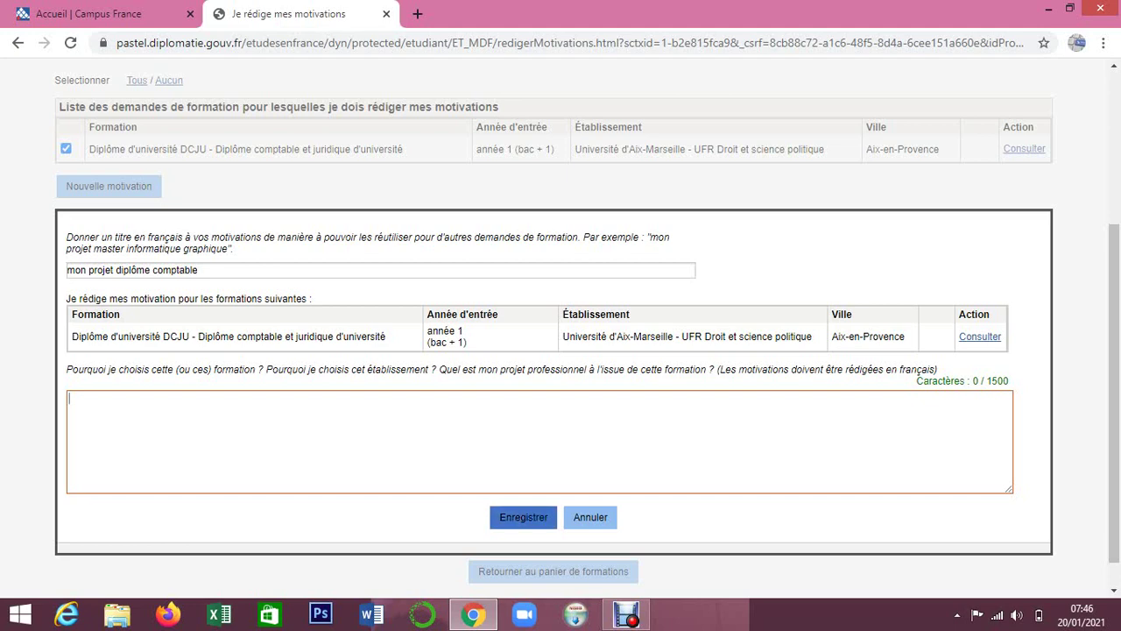
pyautogui.click(590, 517)
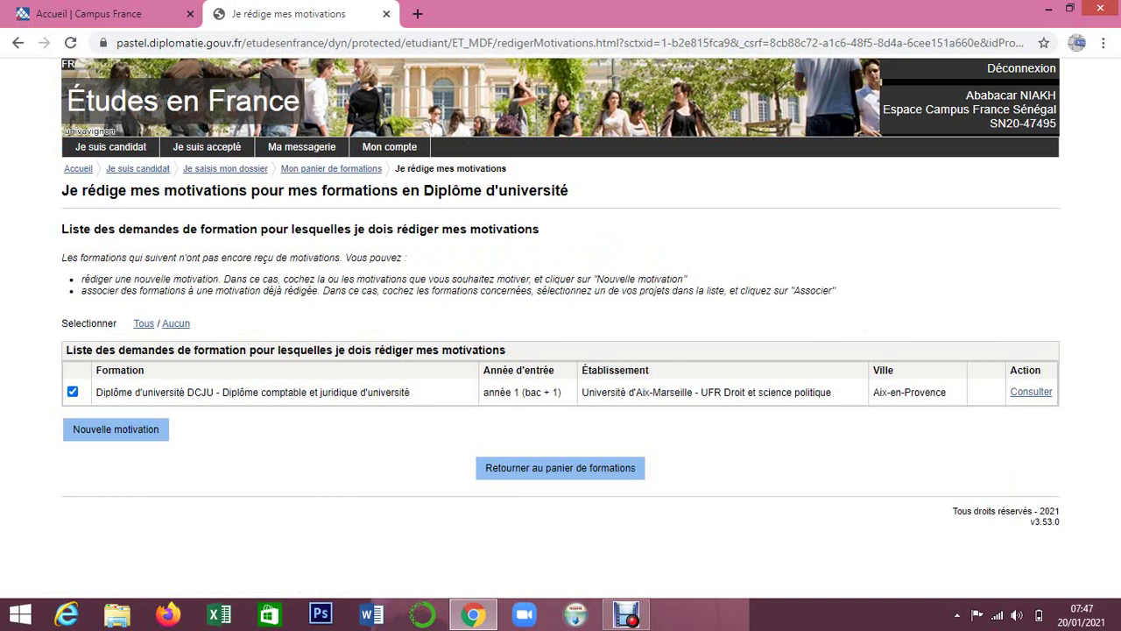
# Return to the basket, open the Je suis candidat overview, and switch to the Debut recorder.
pyautogui.click(17, 42)
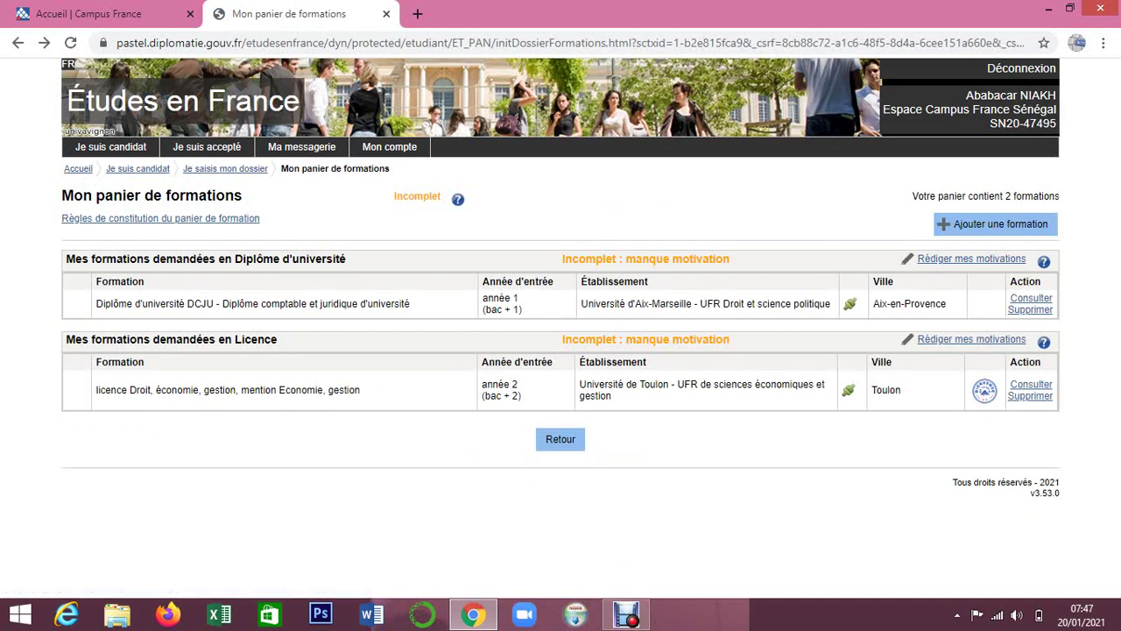
pyautogui.click(111, 147)
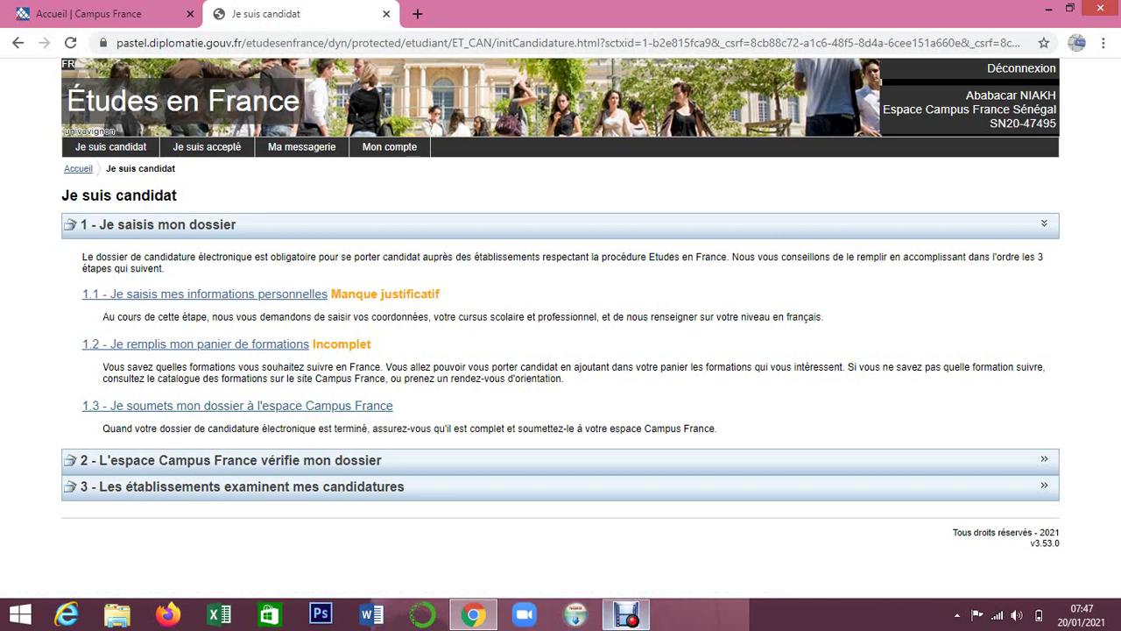
pyautogui.click(626, 615)
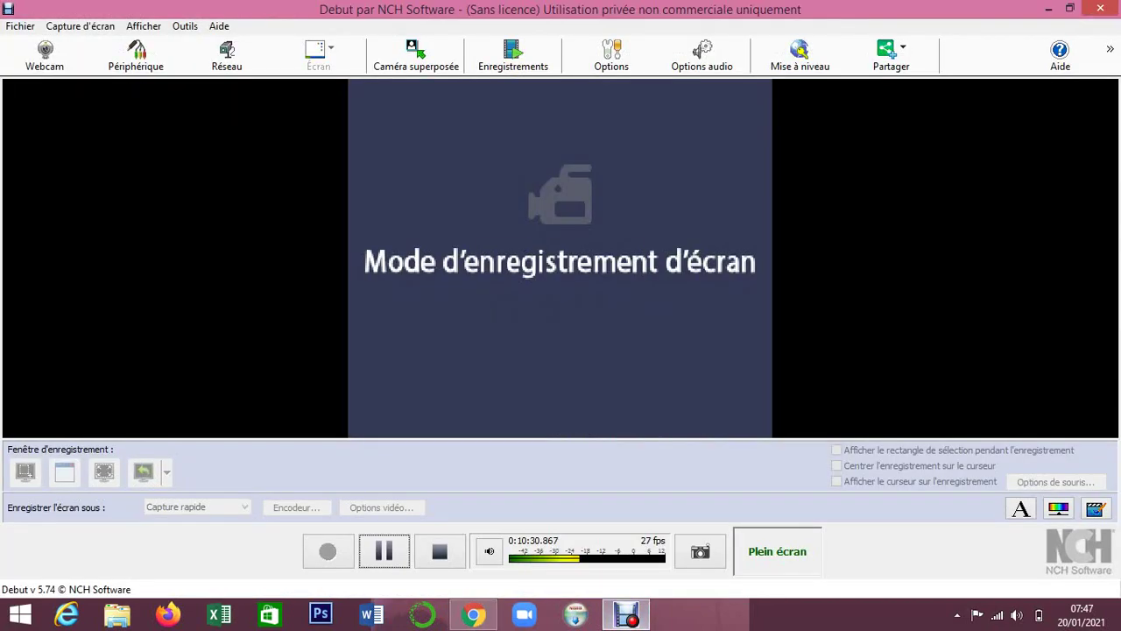